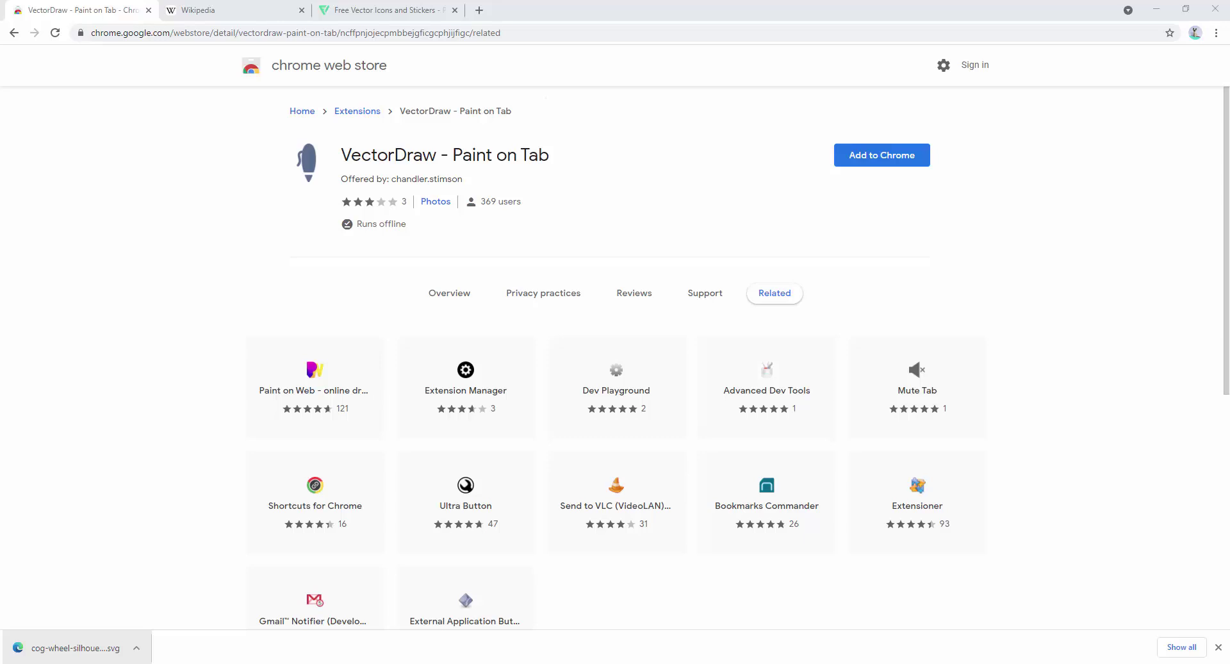
- Add the VectorDraw - Paint on Tab extension to Chrome and pin it to the toolbar
{"action": "left_click", "coordinate": [858, 163]}
{"action": "left_click", "coordinate": [644, 101]}
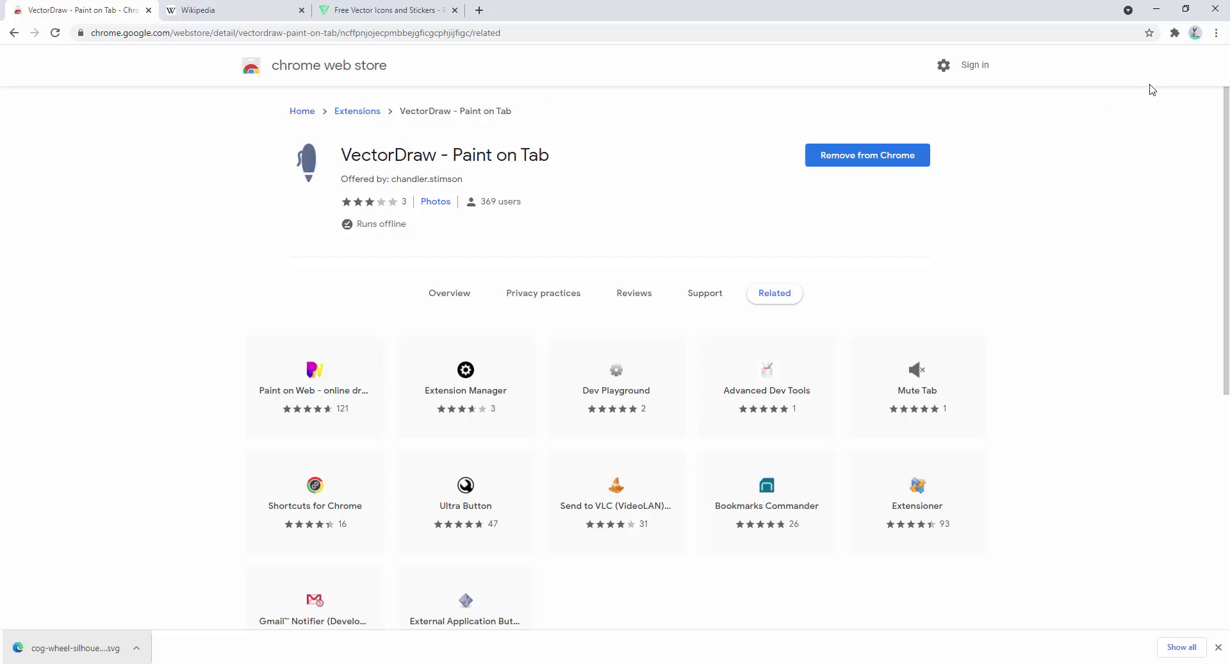
{"action": "left_click", "coordinate": [1174, 32]}
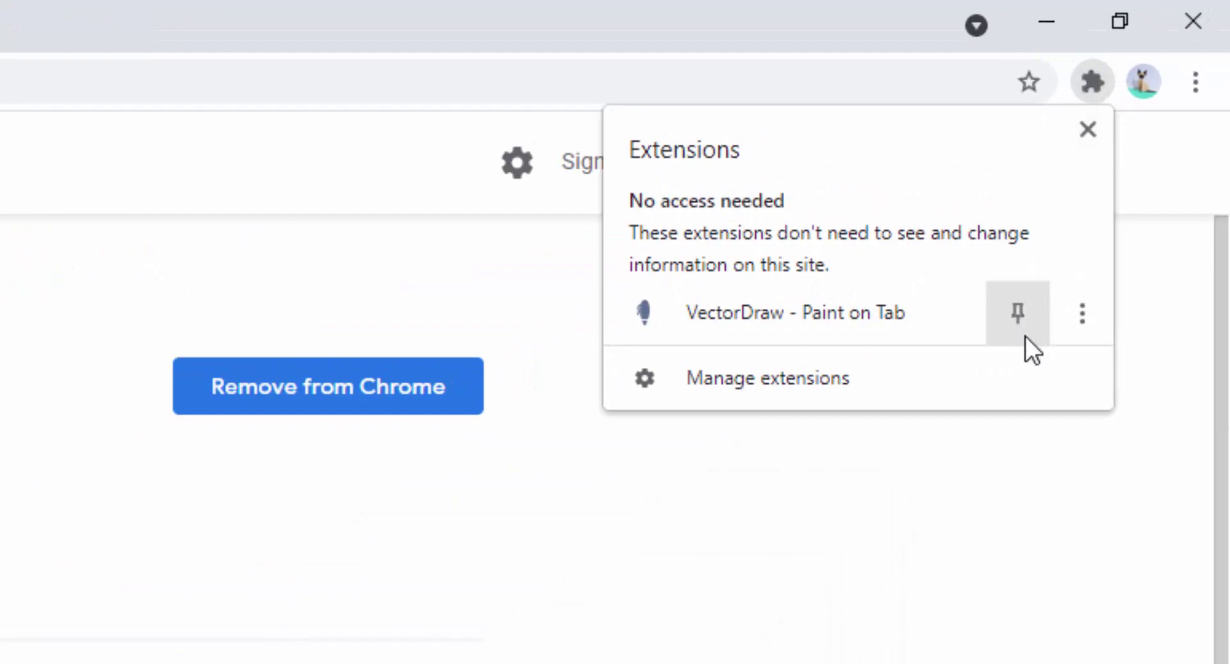
{"action": "left_click", "coordinate": [1011, 321]}
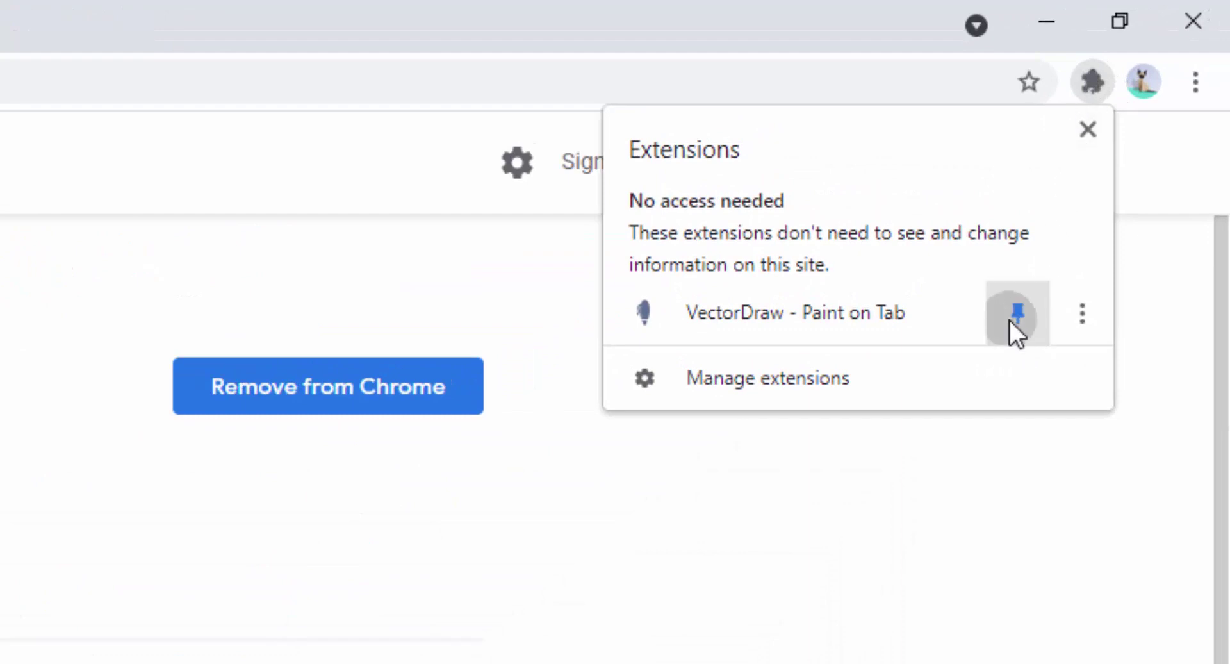
{"action": "left_click", "coordinate": [1029, 479]}
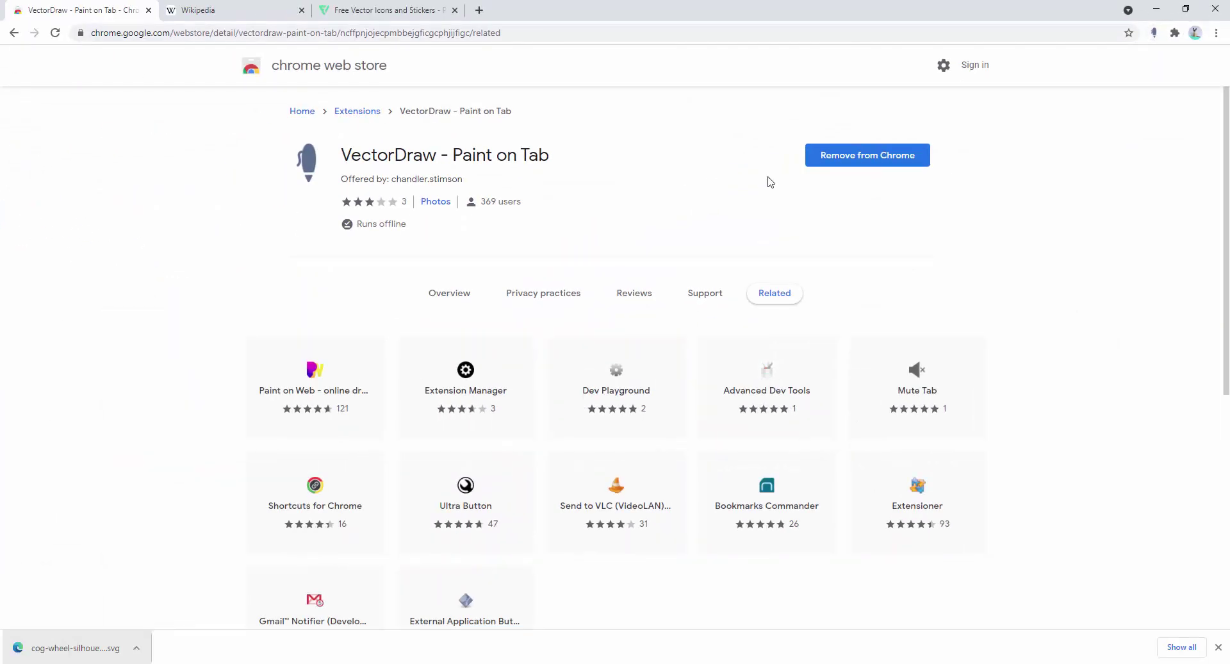
- Go to the Wikipedia page, dismiss the downloads bar, and restart the VectorDraw overlay, discarding its unsaved changes
{"action": "left_click", "coordinate": [247, 13]}
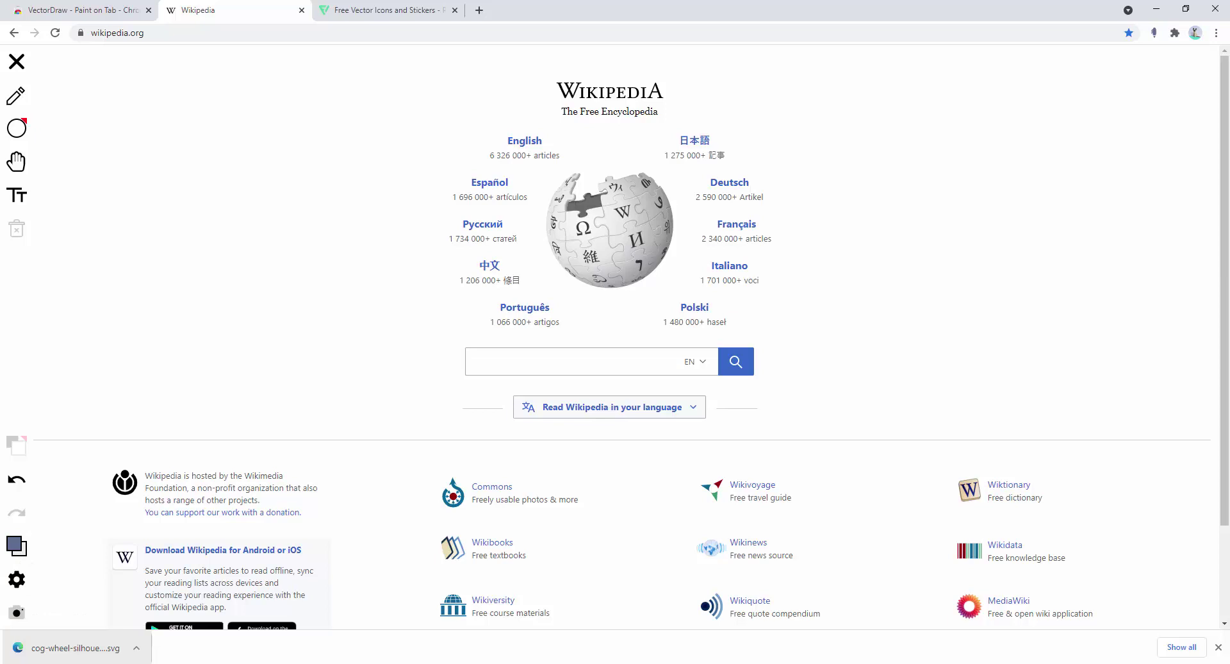
{"action": "left_click", "coordinate": [1218, 647]}
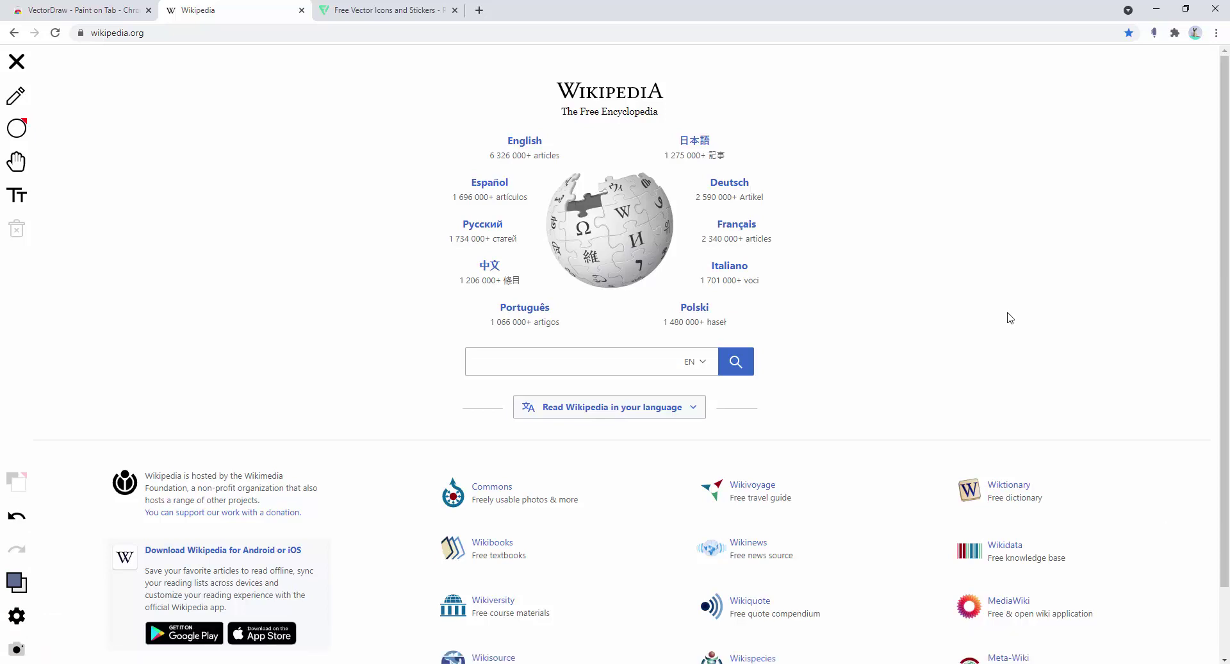
{"action": "left_click", "coordinate": [17, 62]}
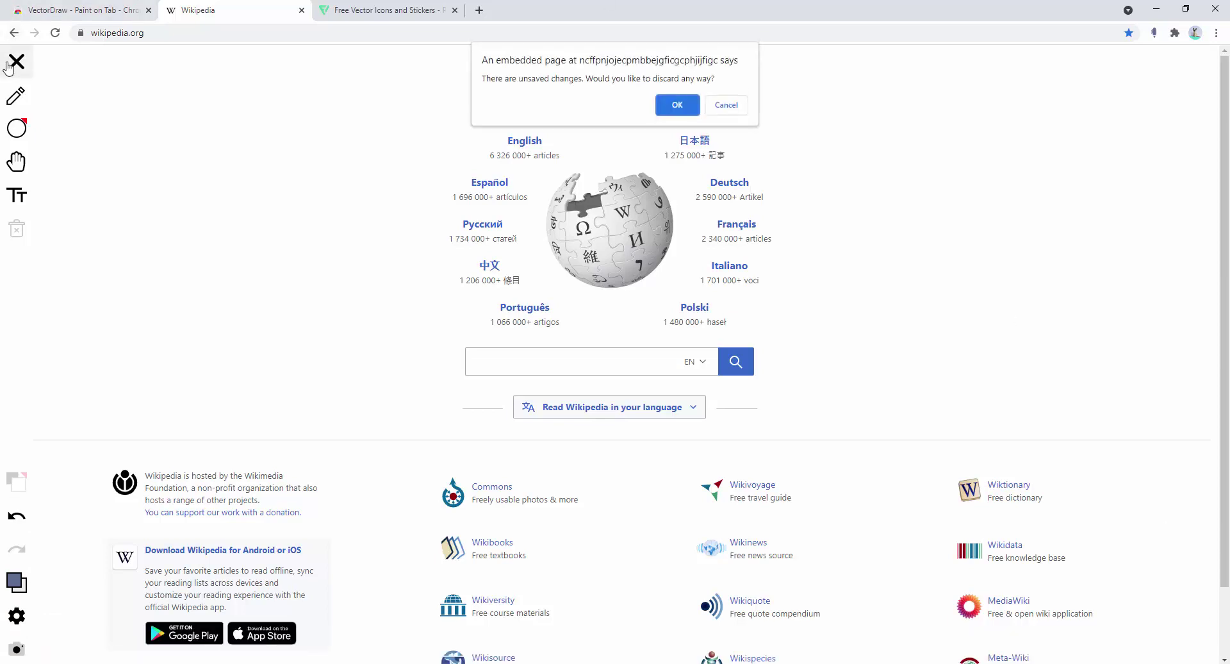
{"action": "left_click", "coordinate": [679, 106]}
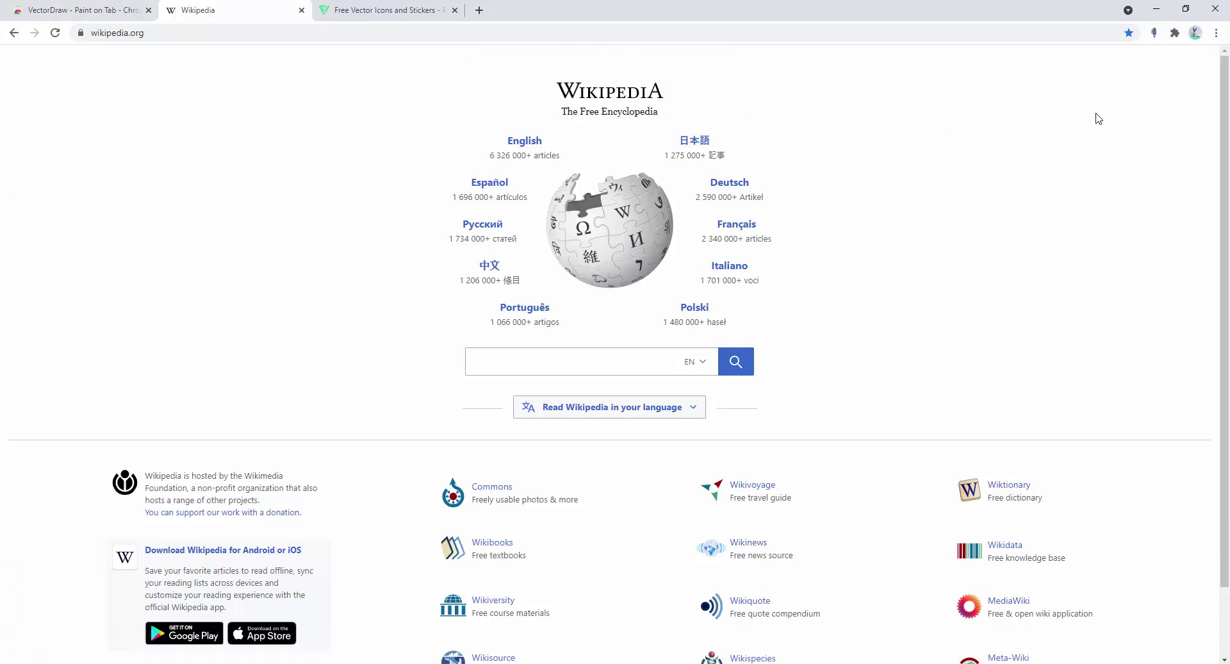
{"action": "left_click", "coordinate": [1154, 33]}
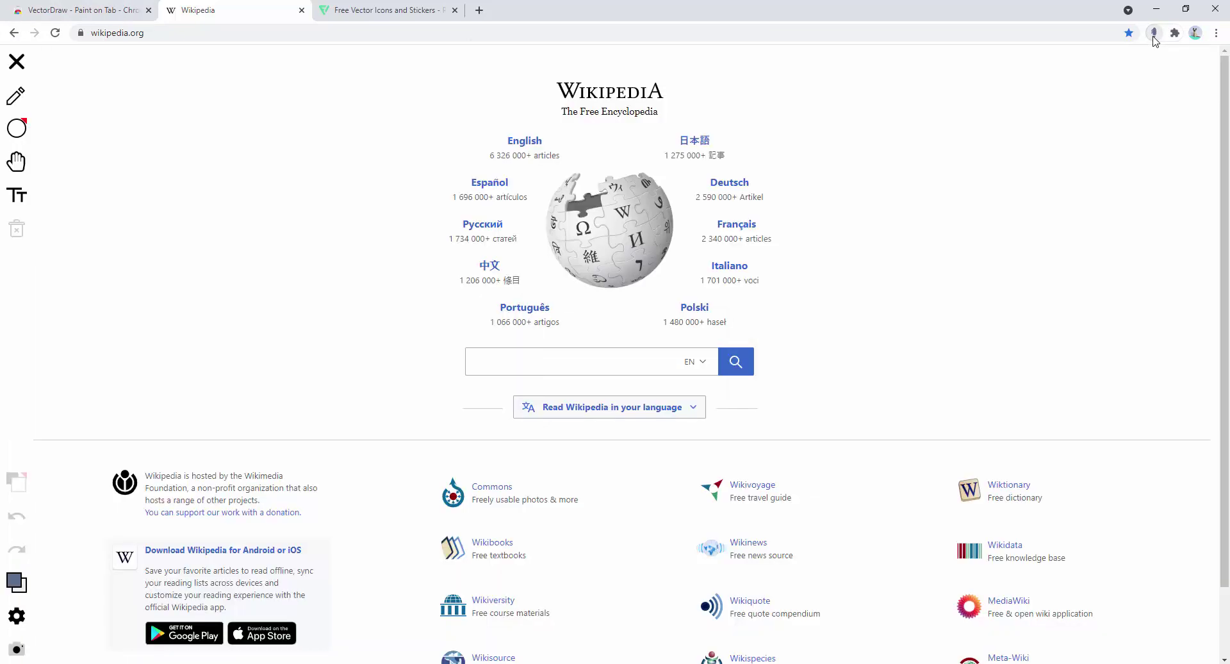
- Draw a large looping freehand scribble beside the Wikipedia globe and several short strokes on its other side
{"action": "left_click", "coordinate": [15, 98]}
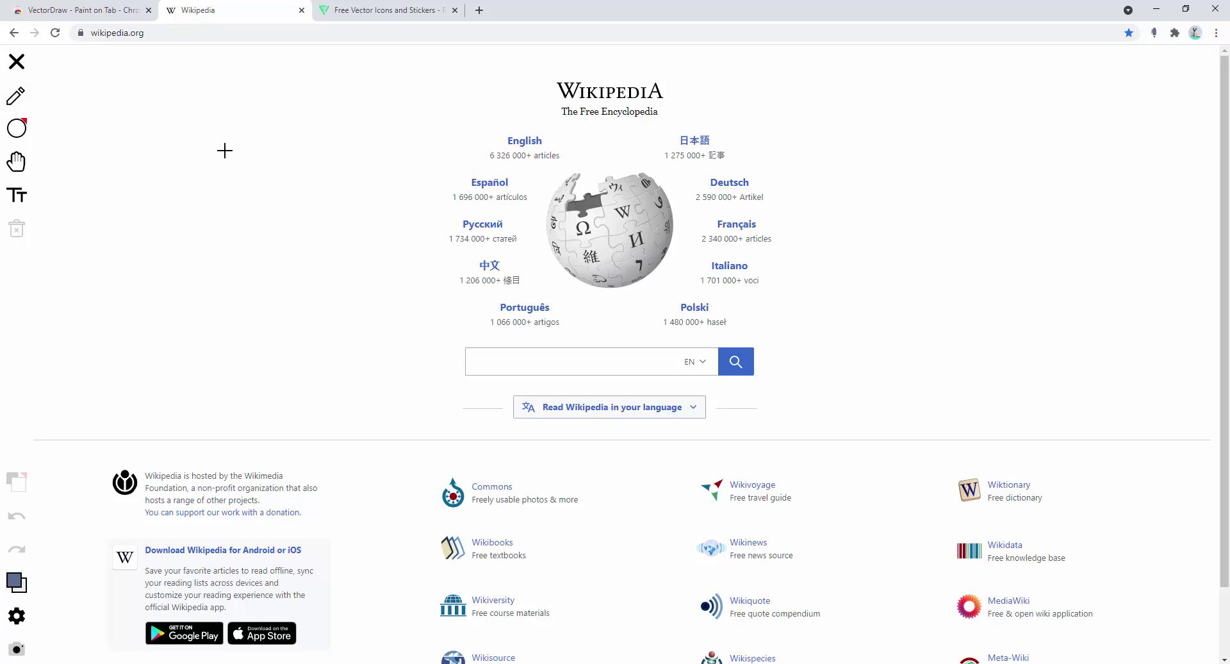
{"action": "mouse_move", "coordinate": [225, 151]}
{"action": "left_mouse_down"}
{"action": "mouse_move", "coordinate": [142, 166]}
{"action": "mouse_move", "coordinate": [278, 263]}
{"action": "mouse_move", "coordinate": [430, 124]}
{"action": "mouse_move", "coordinate": [489, 230]}
{"action": "mouse_move", "coordinate": [321, 338]}
{"action": "mouse_move", "coordinate": [239, 147]}
{"action": "mouse_move", "coordinate": [371, 144]}
{"action": "mouse_move", "coordinate": [332, 316]}
{"action": "mouse_move", "coordinate": [175, 361]}
{"action": "mouse_move", "coordinate": [324, 427]}
{"action": "left_mouse_up"}
{"action": "left_click_drag", "start_coordinate": [947, 192], "coordinate": [858, 280]}
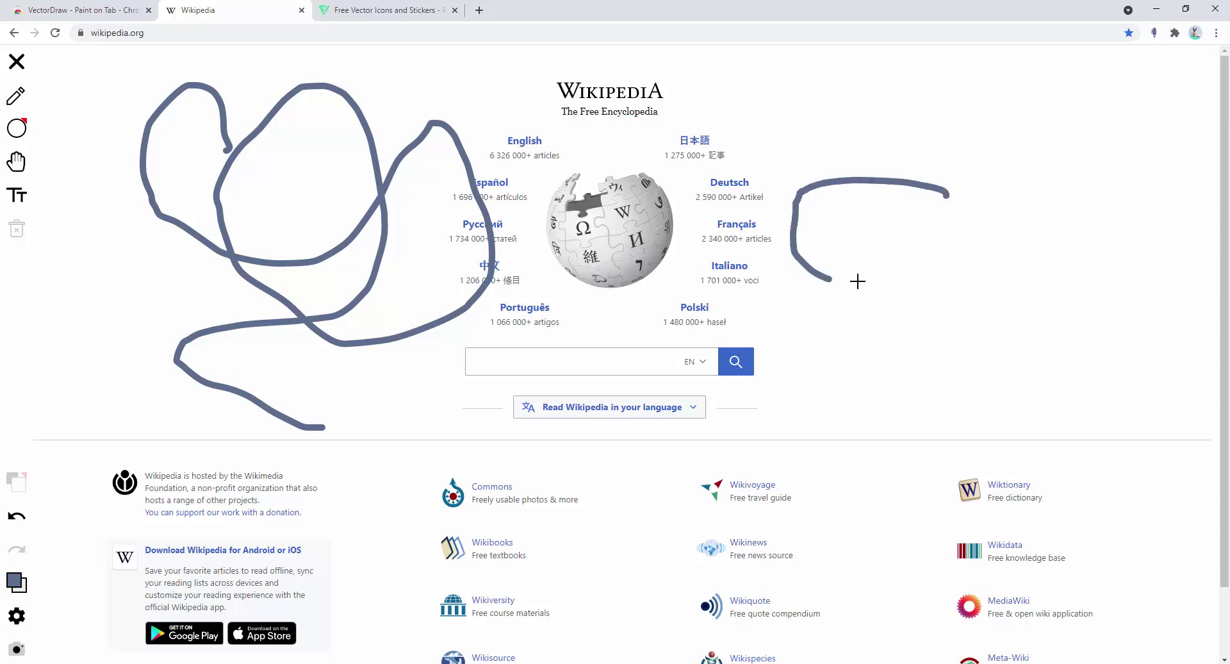
{"action": "left_click_drag", "start_coordinate": [1036, 172], "coordinate": [1041, 230]}
{"action": "mouse_move", "coordinate": [993, 160]}
{"action": "left_mouse_down"}
{"action": "mouse_move", "coordinate": [1020, 260]}
{"action": "mouse_move", "coordinate": [1090, 244]}
{"action": "left_mouse_up"}
- Undo the short freehand strokes, keeping only the large looping scribble
{"action": "left_click", "coordinate": [18, 516]}
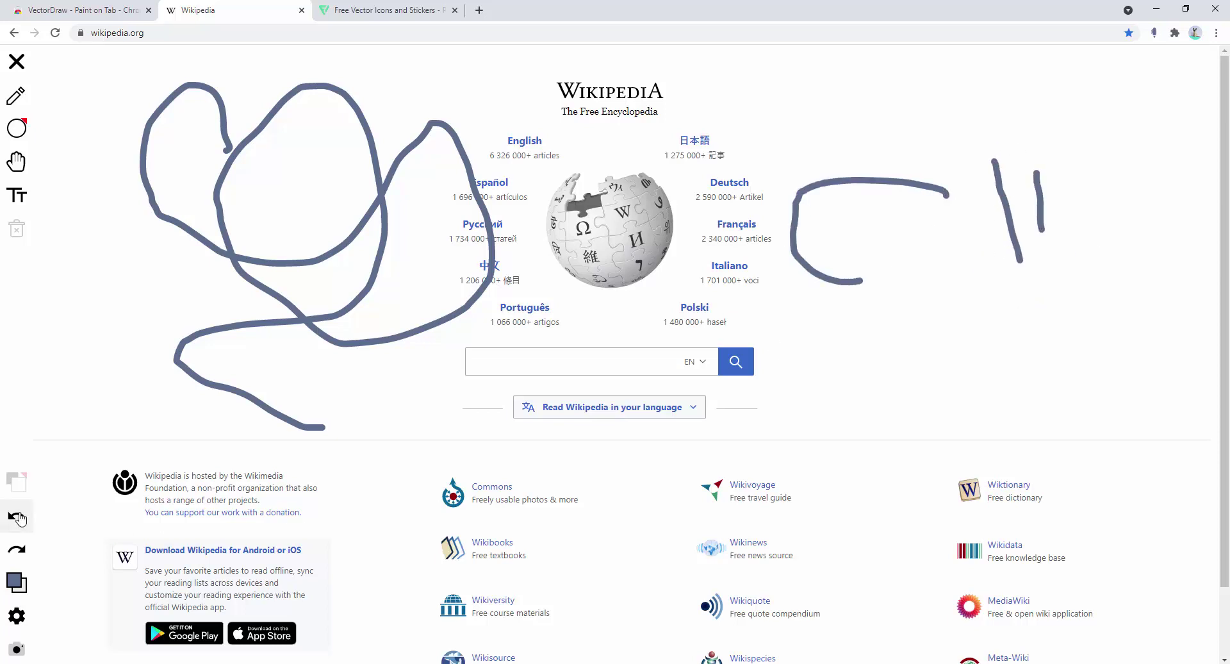
{"action": "left_click", "coordinate": [18, 517]}
{"action": "left_click", "coordinate": [18, 517]}
{"action": "left_click", "coordinate": [18, 517]}
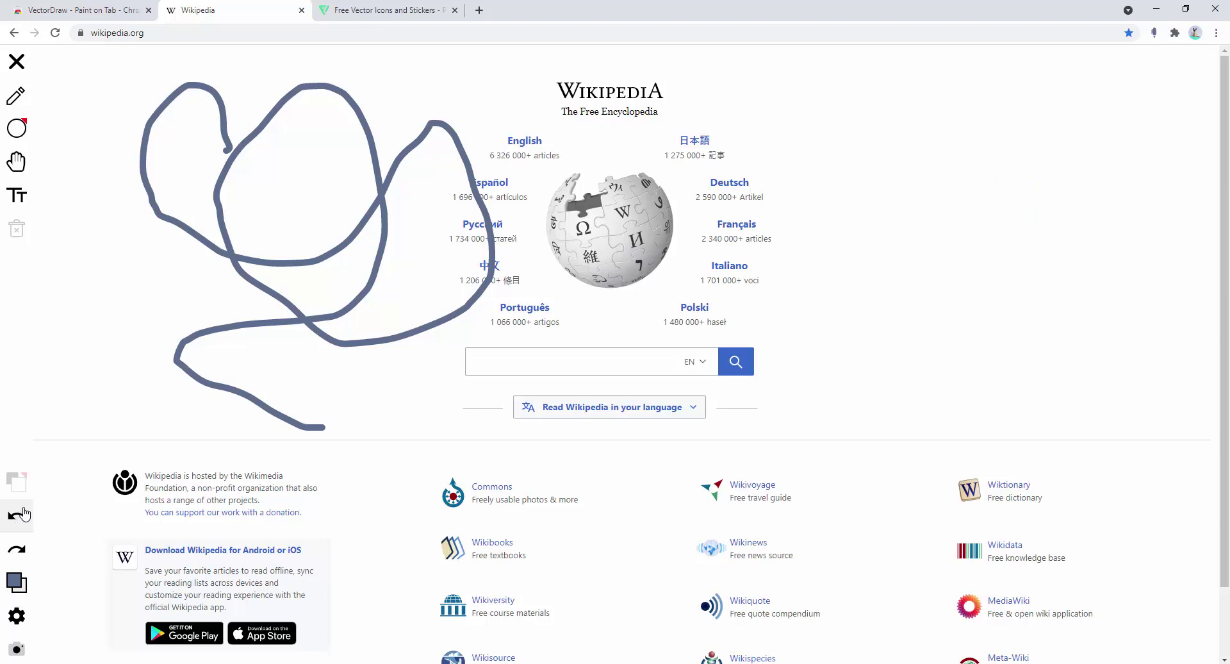
- Move the looping scribble to the other side of the Wikipedia globe and delete it
{"action": "left_click", "coordinate": [15, 160]}
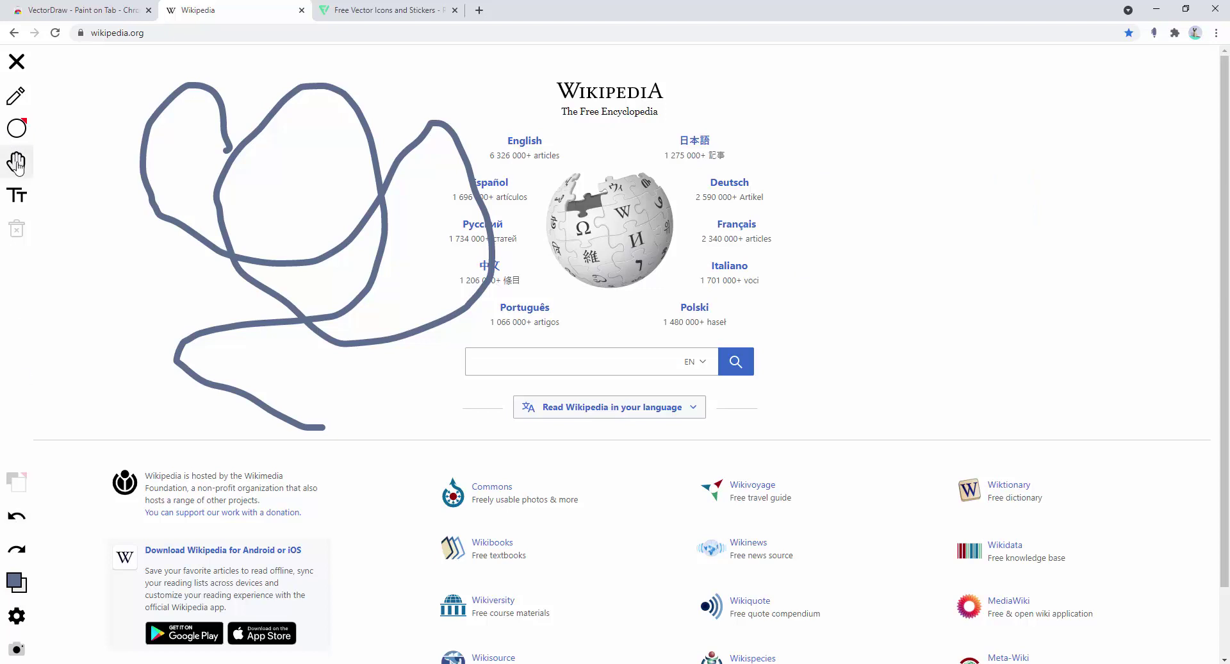
{"action": "mouse_move", "coordinate": [214, 185]}
{"action": "left_mouse_down"}
{"action": "mouse_move", "coordinate": [375, 263]}
{"action": "mouse_move", "coordinate": [734, 288]}
{"action": "mouse_move", "coordinate": [774, 282]}
{"action": "mouse_move", "coordinate": [820, 171]}
{"action": "left_mouse_up"}
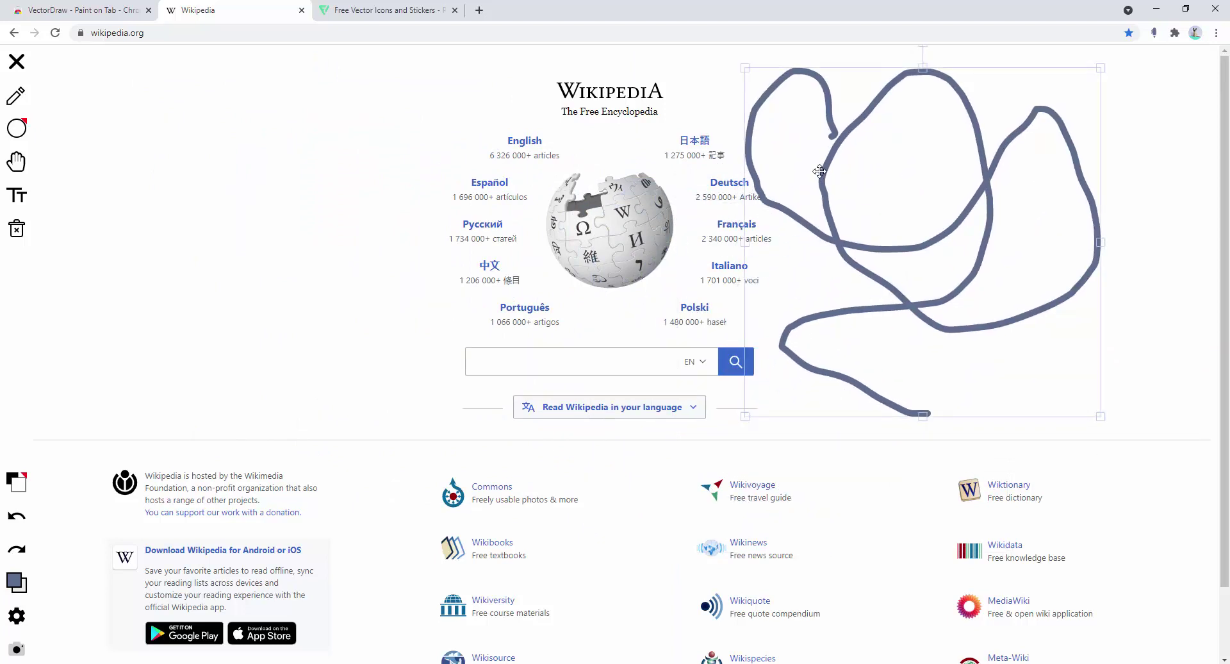
{"action": "key", "text": "Delete"}
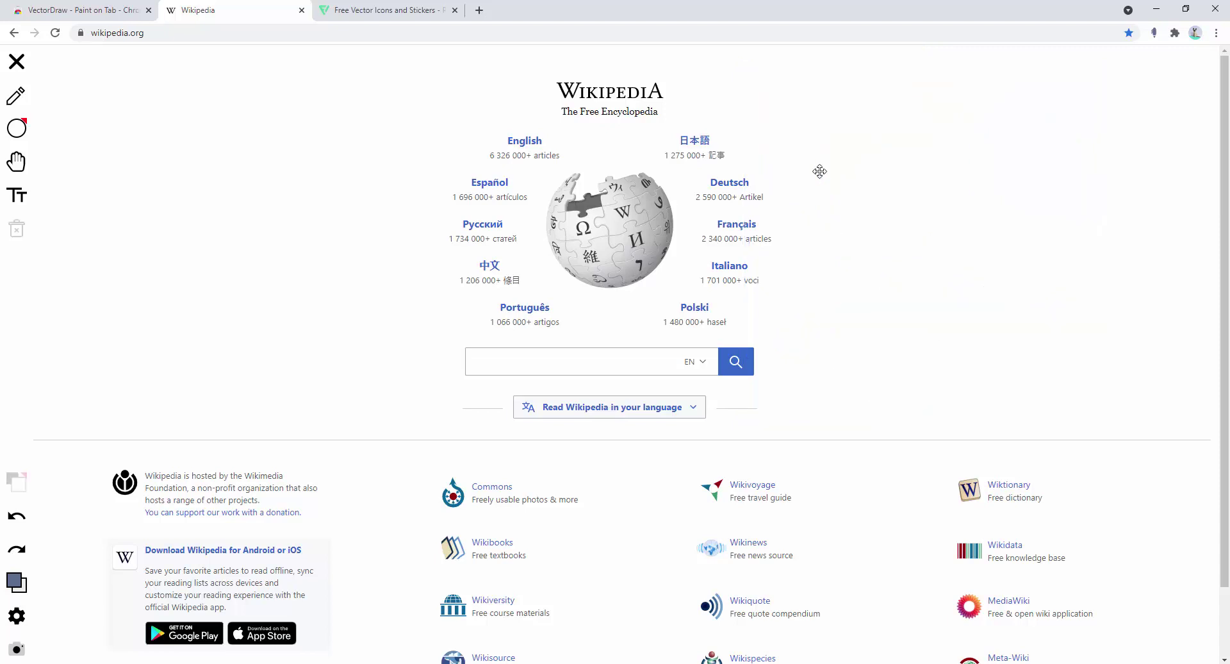
- Draw a short wavy freehand line in the blank area beside the language links, and delete it
{"action": "left_click", "coordinate": [15, 97]}
{"action": "mouse_move", "coordinate": [119, 128]}
{"action": "left_mouse_down"}
{"action": "mouse_move", "coordinate": [241, 192]}
{"action": "mouse_move", "coordinate": [331, 213]}
{"action": "left_mouse_up"}
{"action": "left_click", "coordinate": [17, 161]}
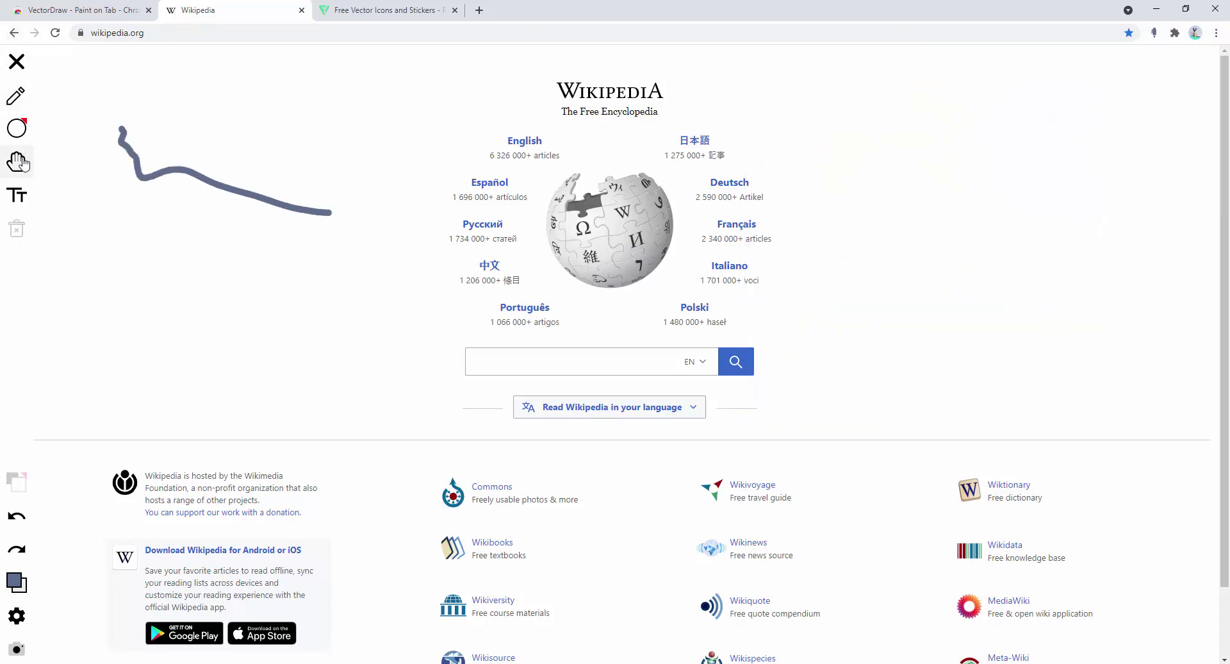
{"action": "left_click", "coordinate": [136, 175]}
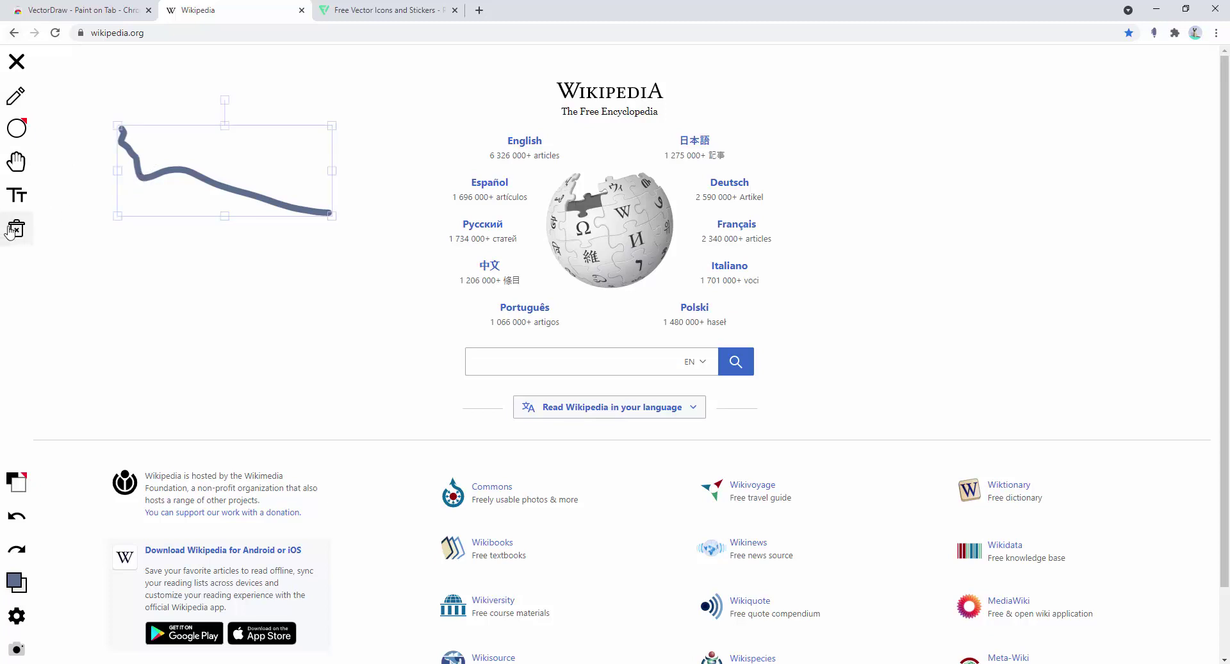
{"action": "left_click", "coordinate": [16, 231]}
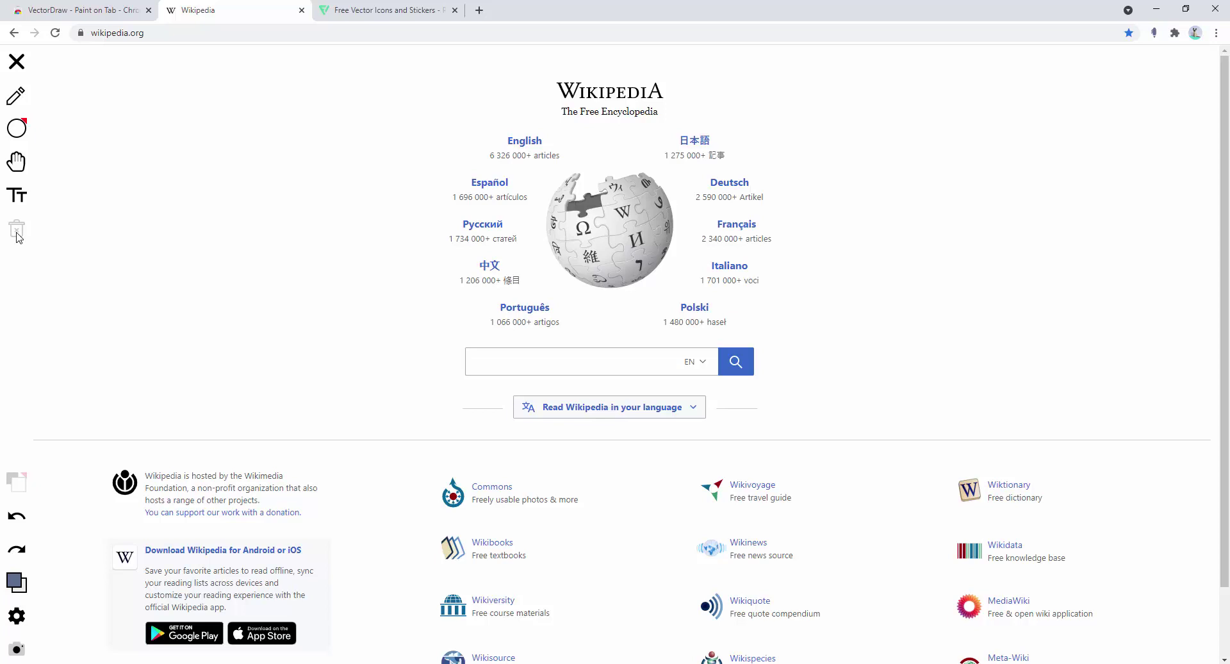
- Draw a freehand circle around the English language link
{"action": "left_click", "coordinate": [17, 96]}
{"action": "mouse_move", "coordinate": [490, 123]}
{"action": "left_mouse_down"}
{"action": "mouse_move", "coordinate": [581, 134]}
{"action": "mouse_move", "coordinate": [575, 162]}
{"action": "mouse_move", "coordinate": [535, 181]}
{"action": "mouse_move", "coordinate": [491, 175]}
{"action": "mouse_move", "coordinate": [493, 122]}
{"action": "left_mouse_up"}
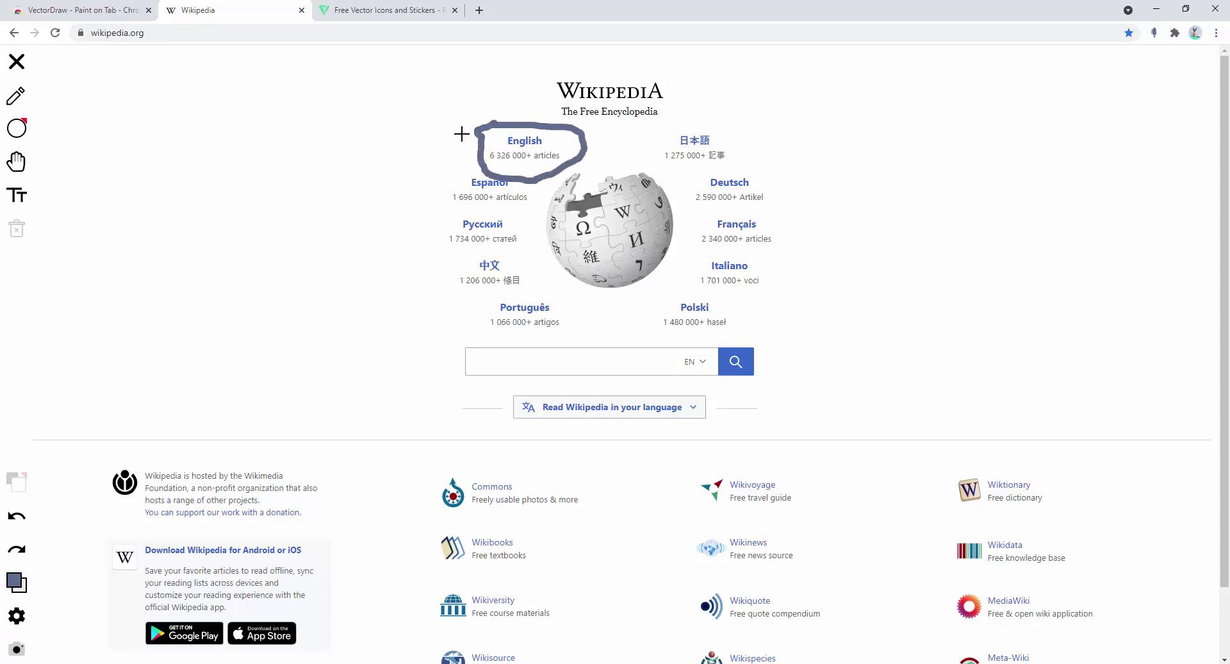
- Draw a freehand box around the Français link and an arrow above it in pink, RGB 223, 7, 104
{"action": "left_click", "coordinate": [17, 583]}
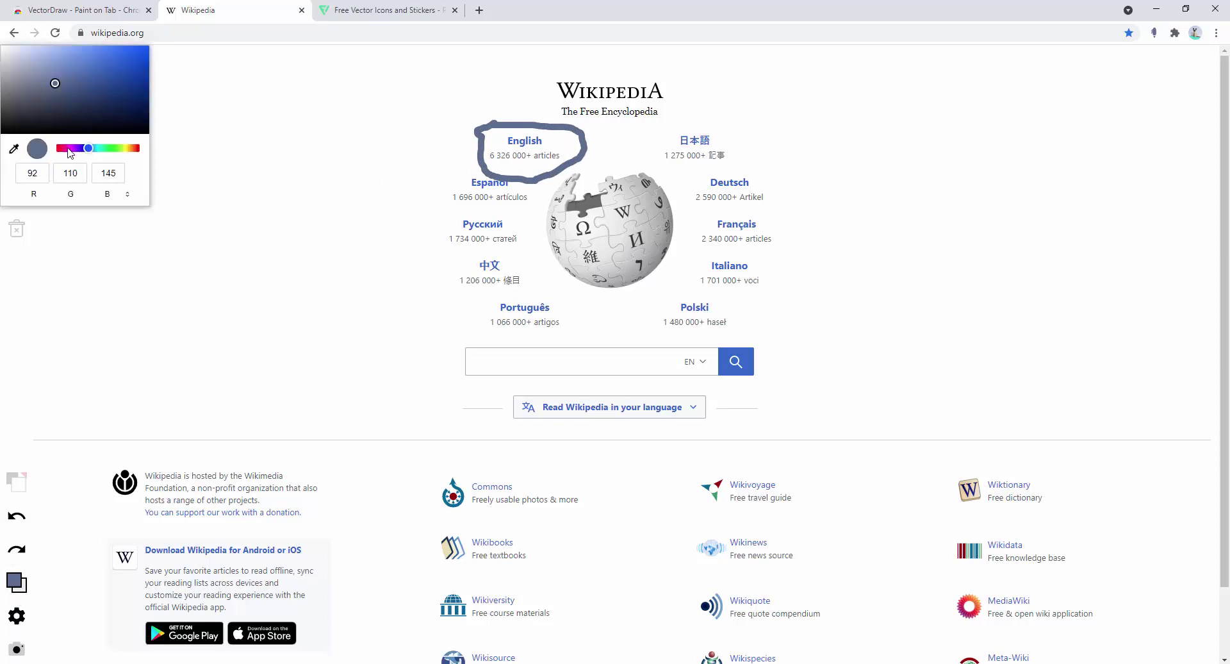
{"action": "left_click_drag", "start_coordinate": [70, 153], "coordinate": [63, 149]}
{"action": "left_click_drag", "start_coordinate": [125, 82], "coordinate": [142, 57]}
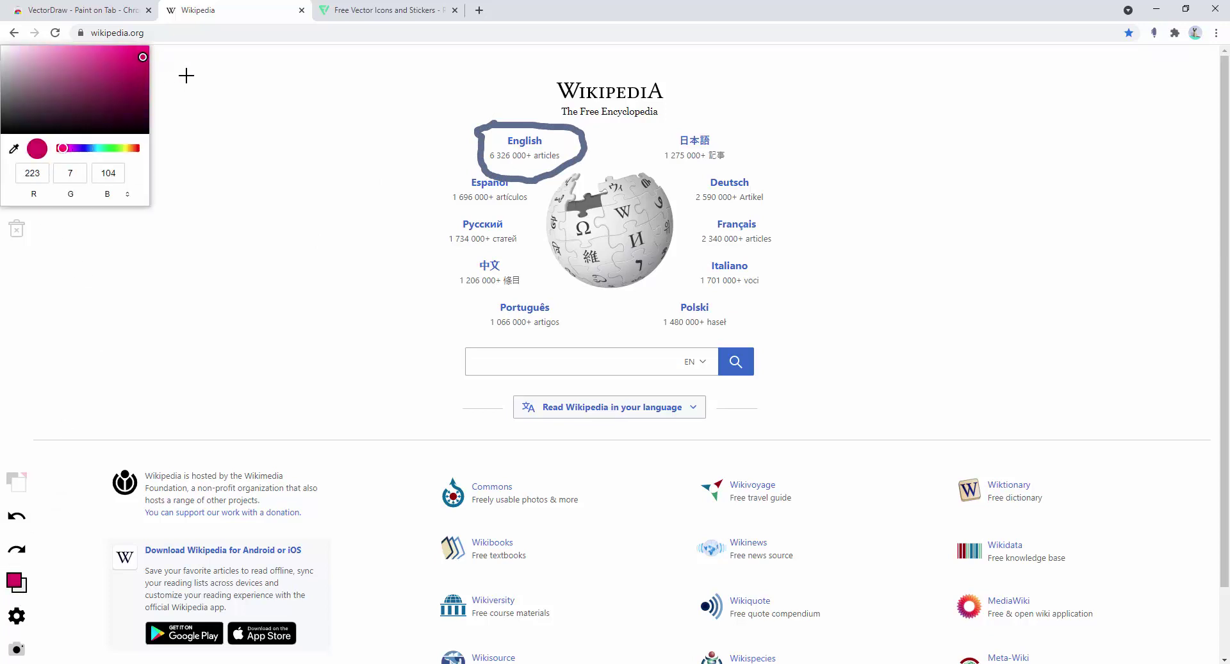
{"action": "left_click", "coordinate": [187, 75]}
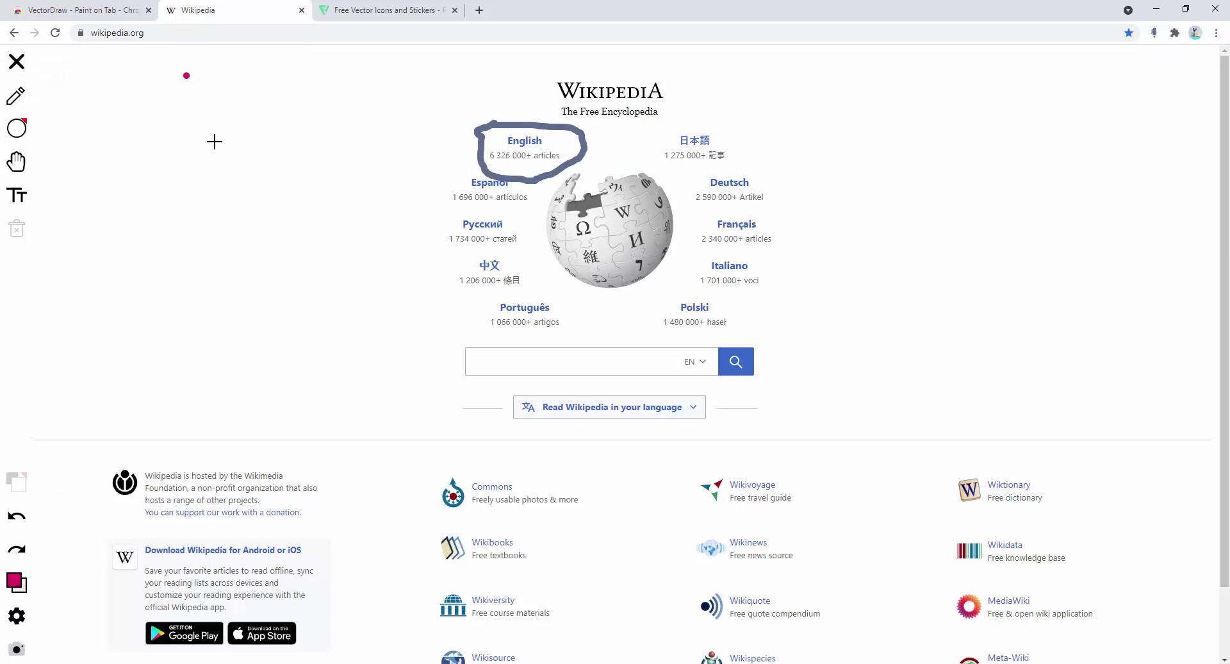
{"action": "left_click", "coordinate": [29, 516]}
{"action": "mouse_move", "coordinate": [705, 203]}
{"action": "left_mouse_down"}
{"action": "mouse_move", "coordinate": [788, 211]}
{"action": "mouse_move", "coordinate": [782, 244]}
{"action": "mouse_move", "coordinate": [765, 260]}
{"action": "mouse_move", "coordinate": [699, 262]}
{"action": "mouse_move", "coordinate": [709, 196]}
{"action": "left_mouse_up"}
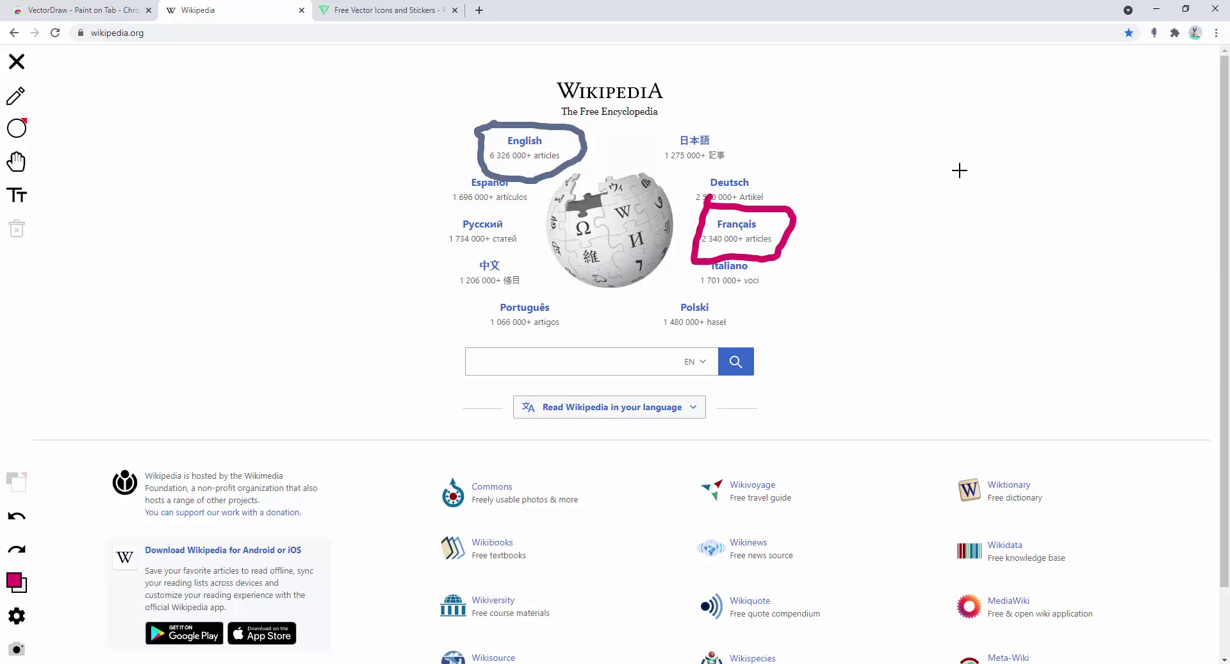
{"action": "mouse_move", "coordinate": [946, 78]}
{"action": "left_mouse_down"}
{"action": "mouse_move", "coordinate": [903, 80]}
{"action": "mouse_move", "coordinate": [818, 118]}
{"action": "mouse_move", "coordinate": [828, 110]}
{"action": "mouse_move", "coordinate": [820, 123]}
{"action": "mouse_move", "coordinate": [842, 133]}
{"action": "mouse_move", "coordinate": [873, 132]}
{"action": "mouse_move", "coordinate": [821, 121]}
{"action": "mouse_move", "coordinate": [832, 71]}
{"action": "left_mouse_up"}
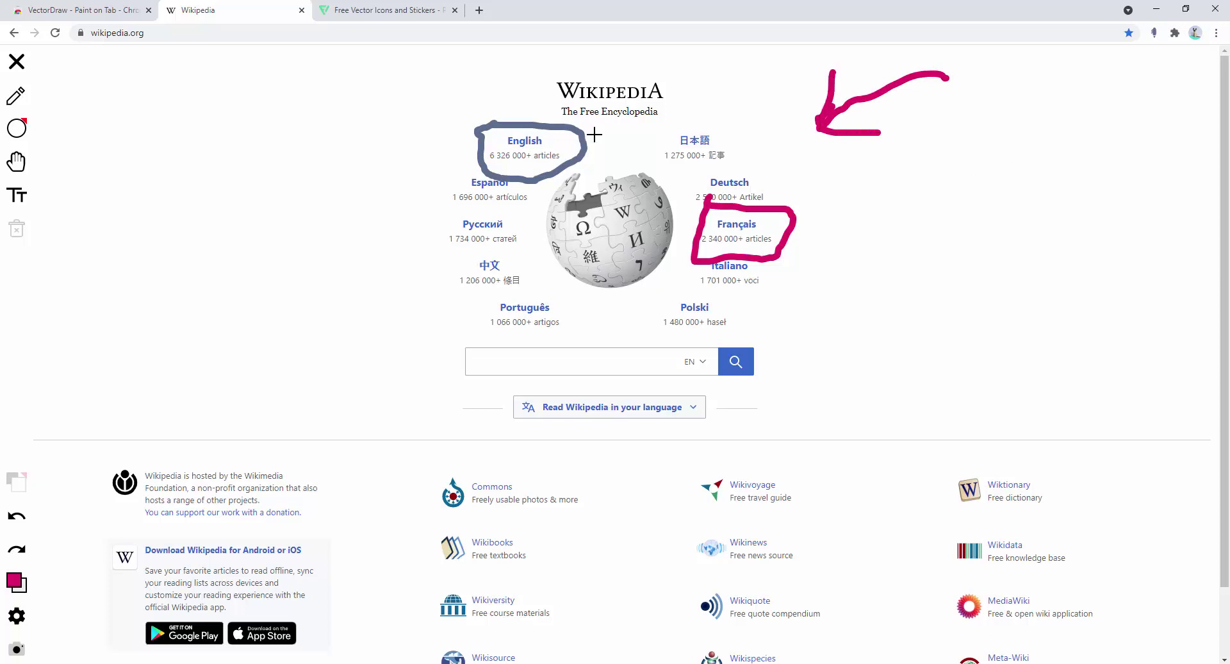
- Move the arrow's strokes down so that it points at the Français box, and delete the stray arrowhead stroke
{"action": "left_click", "coordinate": [9, 168]}
{"action": "mouse_move", "coordinate": [873, 96]}
{"action": "left_mouse_down"}
{"action": "mouse_move", "coordinate": [860, 120]}
{"action": "mouse_move", "coordinate": [867, 164]}
{"action": "mouse_move", "coordinate": [855, 151]}
{"action": "mouse_move", "coordinate": [840, 206]}
{"action": "left_mouse_up"}
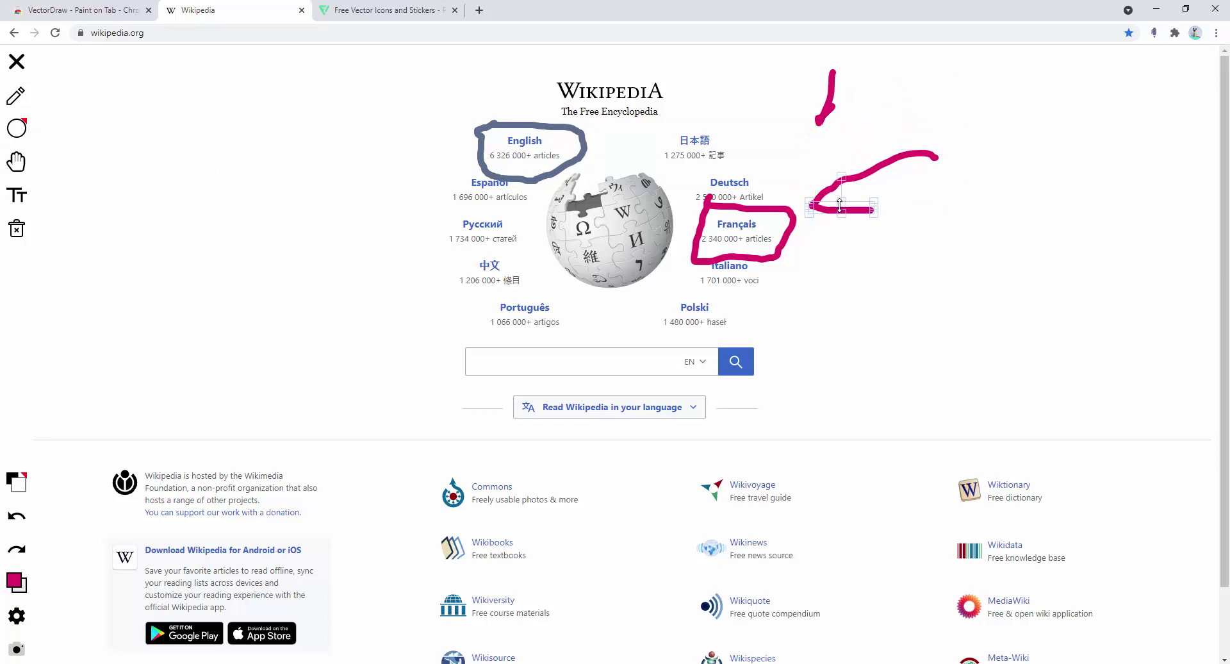
{"action": "left_click", "coordinate": [832, 89]}
{"action": "left_click_drag", "start_coordinate": [815, 127], "coordinate": [808, 170]}
{"action": "key", "text": "ctrl+z"}
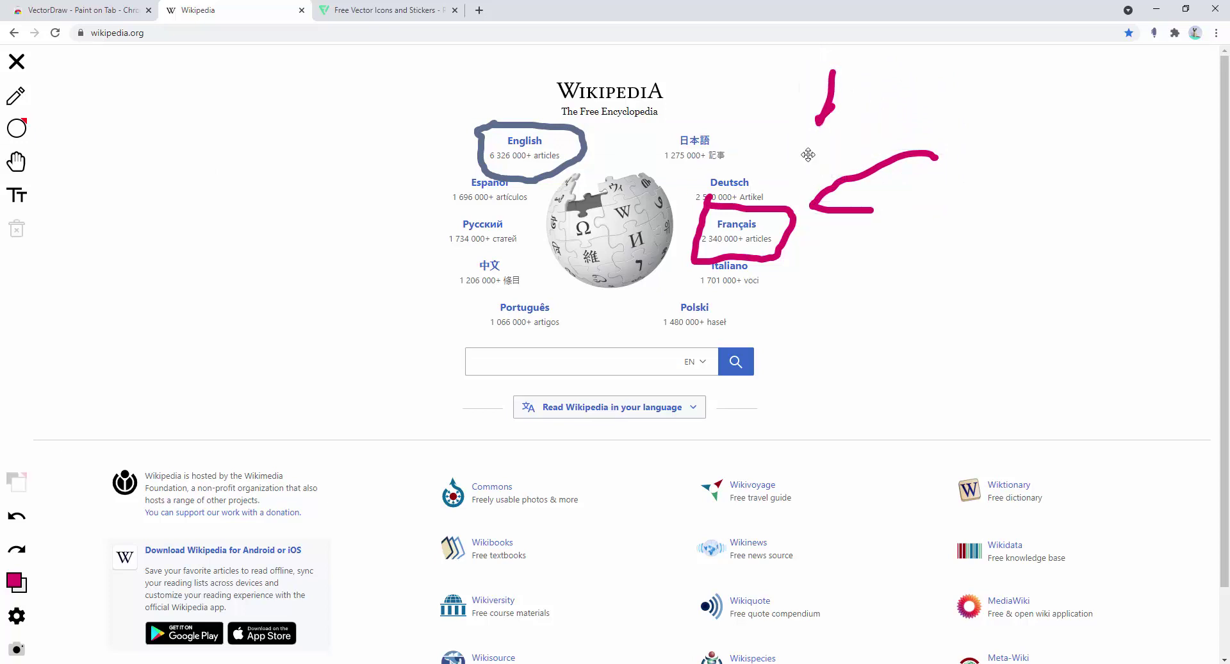
{"action": "left_click", "coordinate": [831, 83]}
{"action": "left_click_drag", "start_coordinate": [831, 83], "coordinate": [826, 165]}
{"action": "left_click", "coordinate": [831, 114]}
{"action": "key", "text": "Delete"}
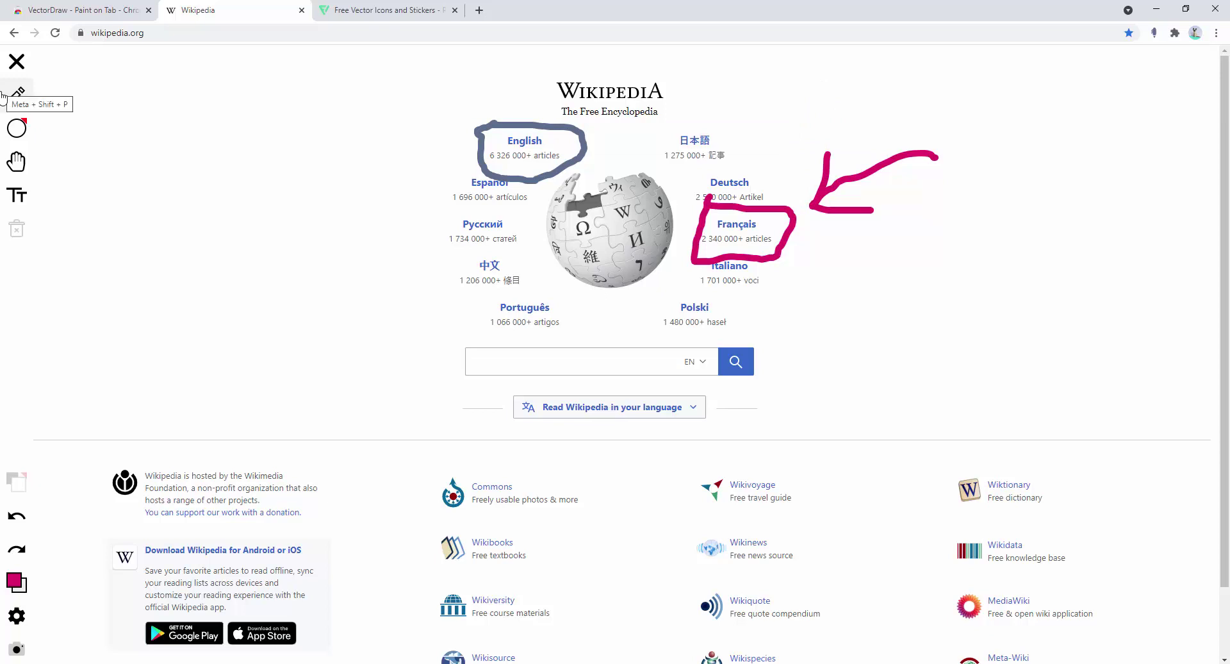
- Add two text objects and place one, reworded to "text here", just beyond the arrow's tail
{"action": "left_click", "coordinate": [17, 195]}
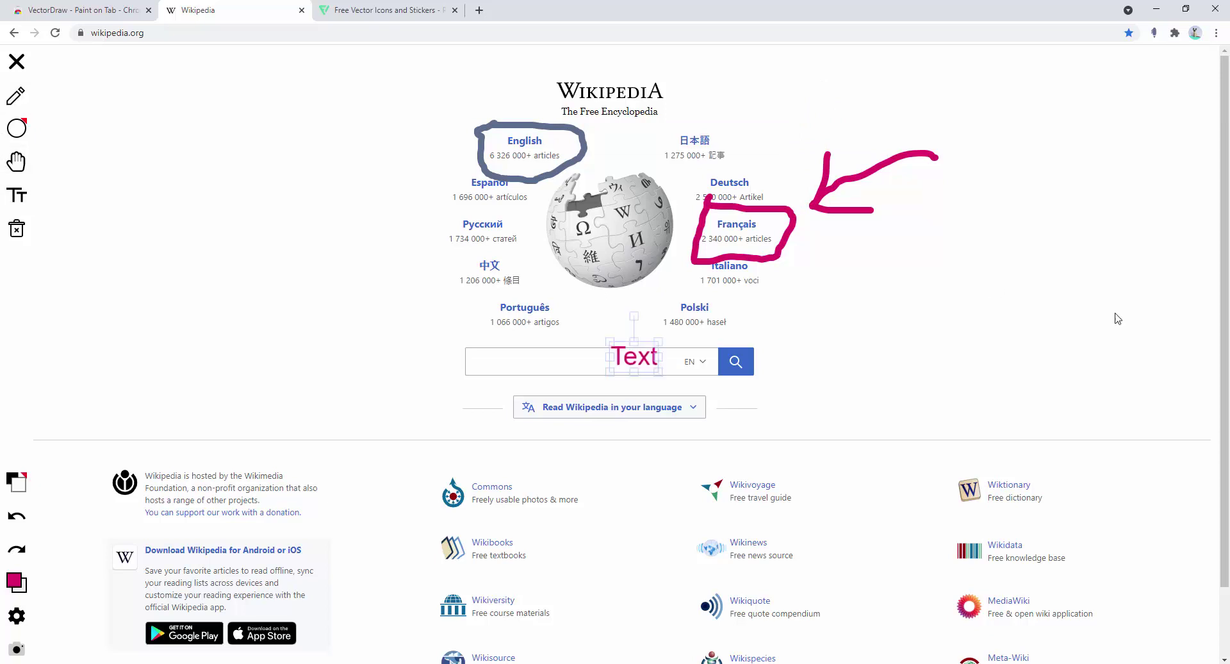
{"action": "left_click", "coordinate": [982, 156]}
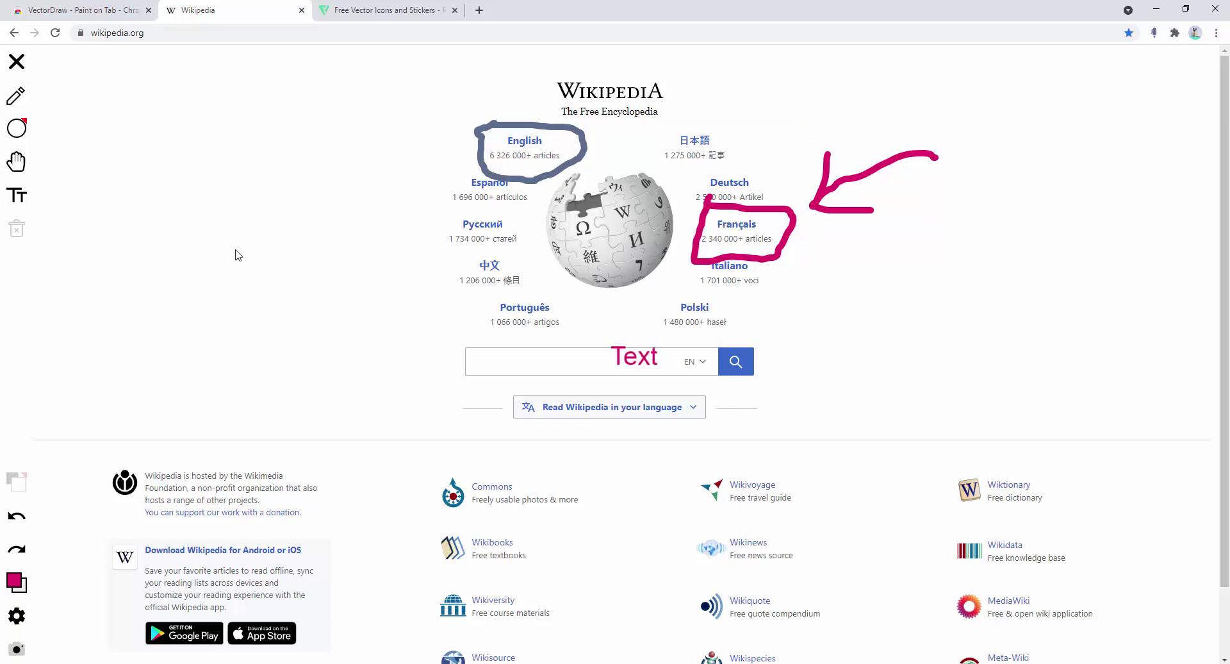
{"action": "left_click", "coordinate": [12, 203]}
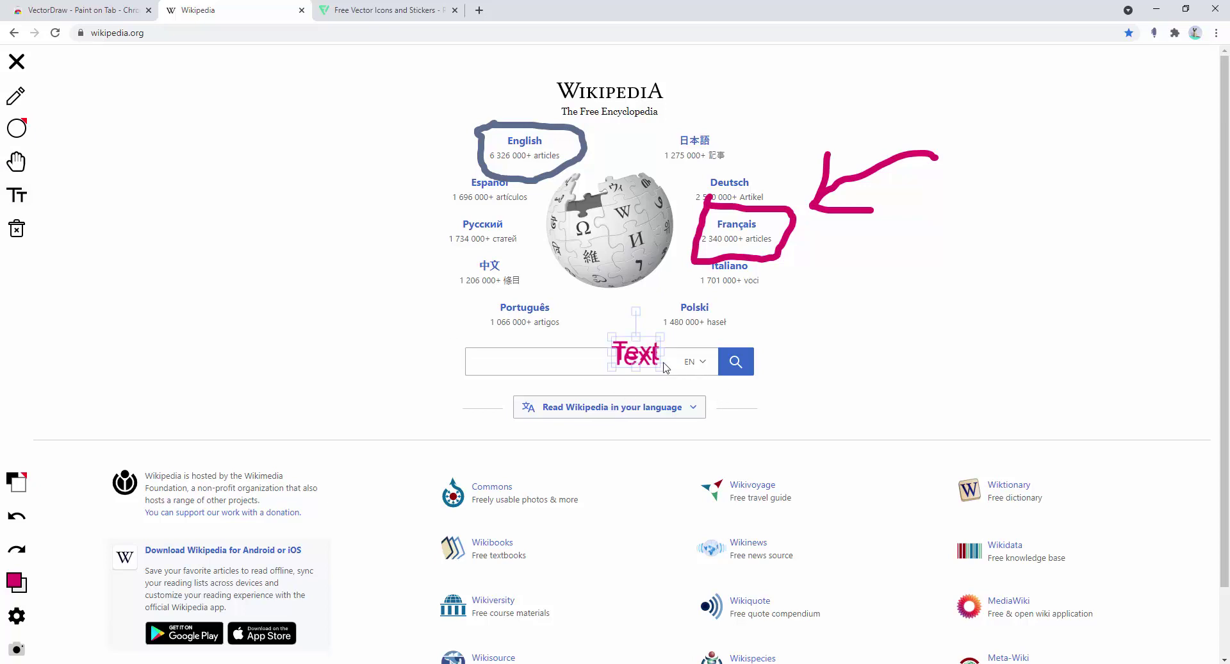
{"action": "left_click_drag", "start_coordinate": [636, 350], "coordinate": [987, 154]}
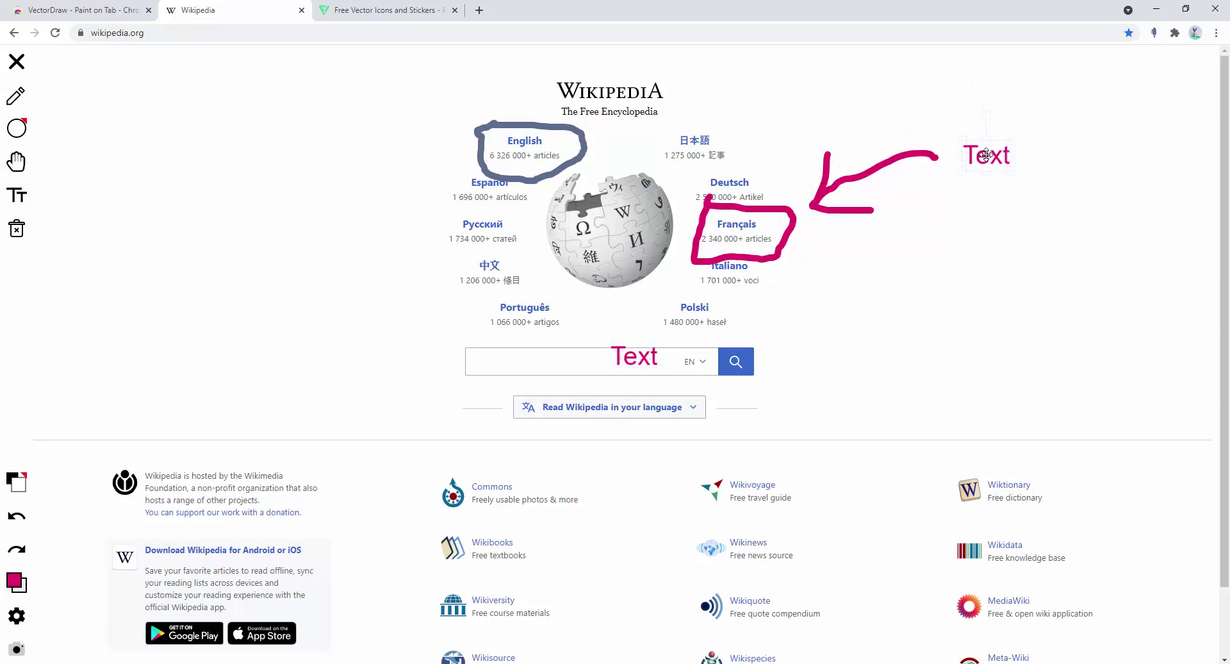
{"action": "double_click", "coordinate": [987, 155]}
{"action": "type", "text": "text here"}
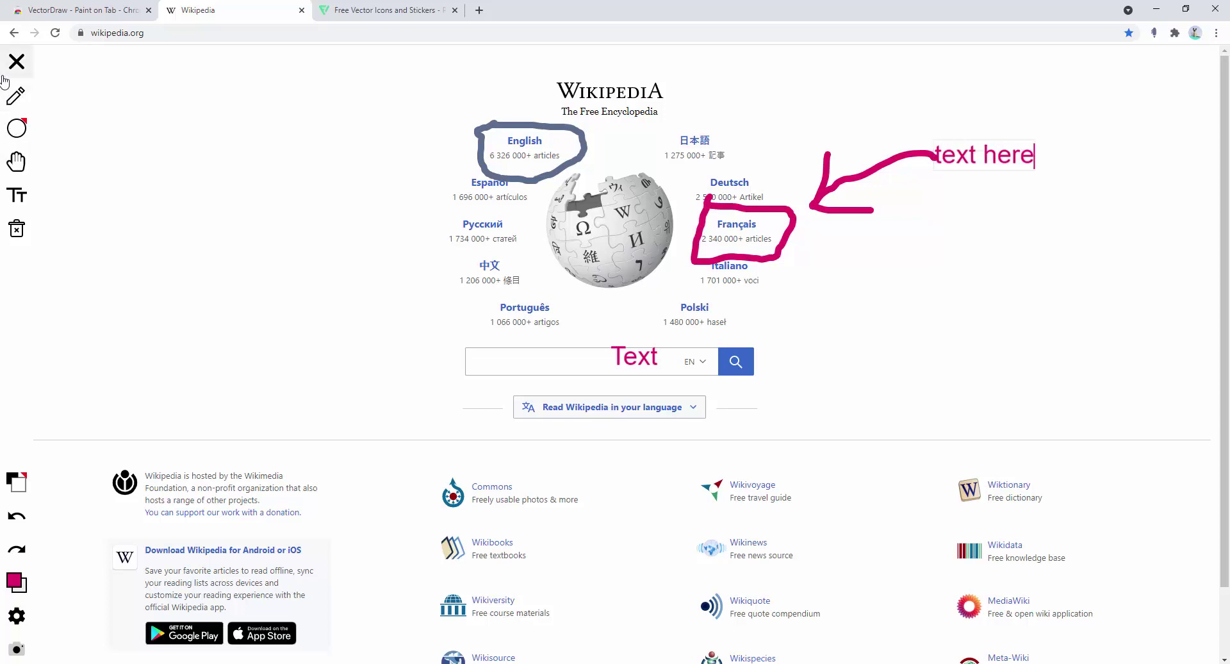
{"action": "left_click", "coordinate": [16, 161]}
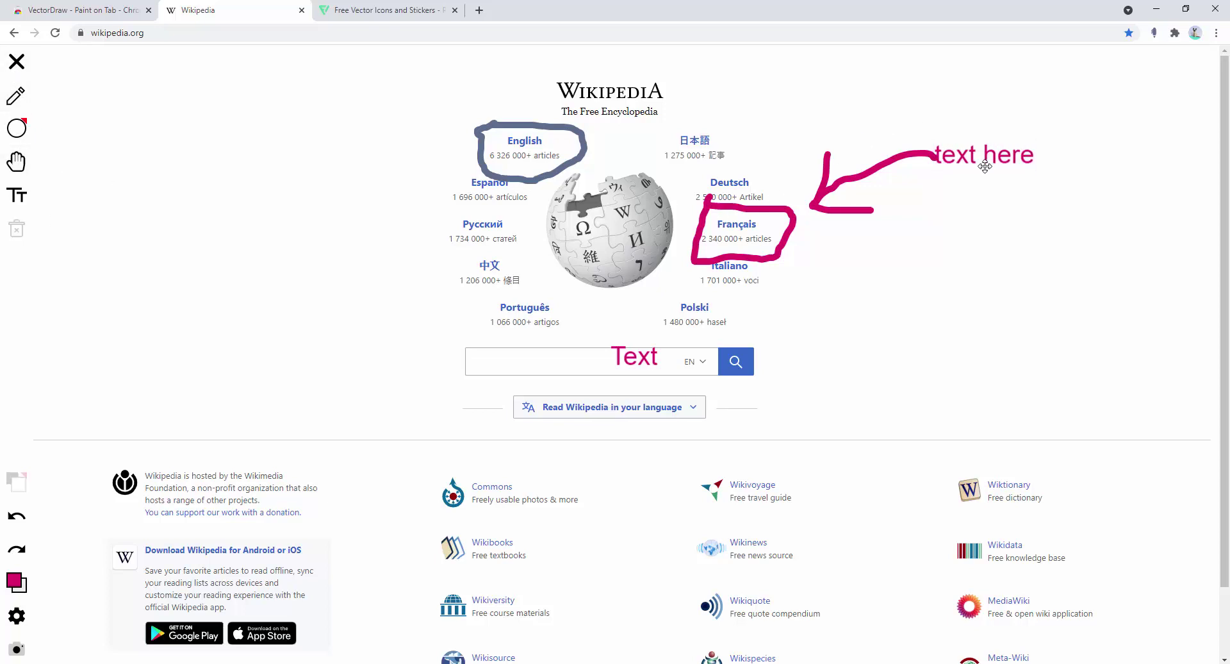
{"action": "mouse_move", "coordinate": [985, 166]}
{"action": "left_mouse_down"}
{"action": "mouse_move", "coordinate": [961, 162]}
{"action": "mouse_move", "coordinate": [1047, 168]}
{"action": "mouse_move", "coordinate": [1005, 176]}
{"action": "left_mouse_up"}
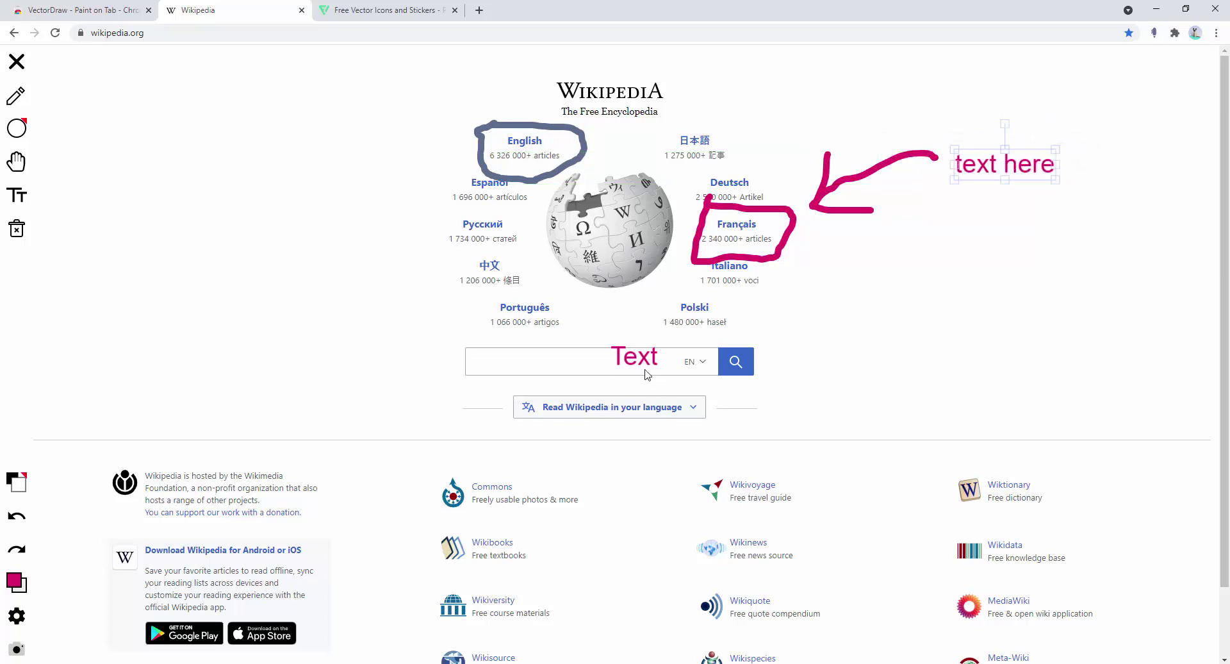
- Move the "Text" object beside the circled English link and capture the annotated page as an image
{"action": "mouse_move", "coordinate": [642, 356]}
{"action": "left_mouse_down"}
{"action": "mouse_move", "coordinate": [480, 152]}
{"action": "mouse_move", "coordinate": [441, 135]}
{"action": "left_mouse_up"}
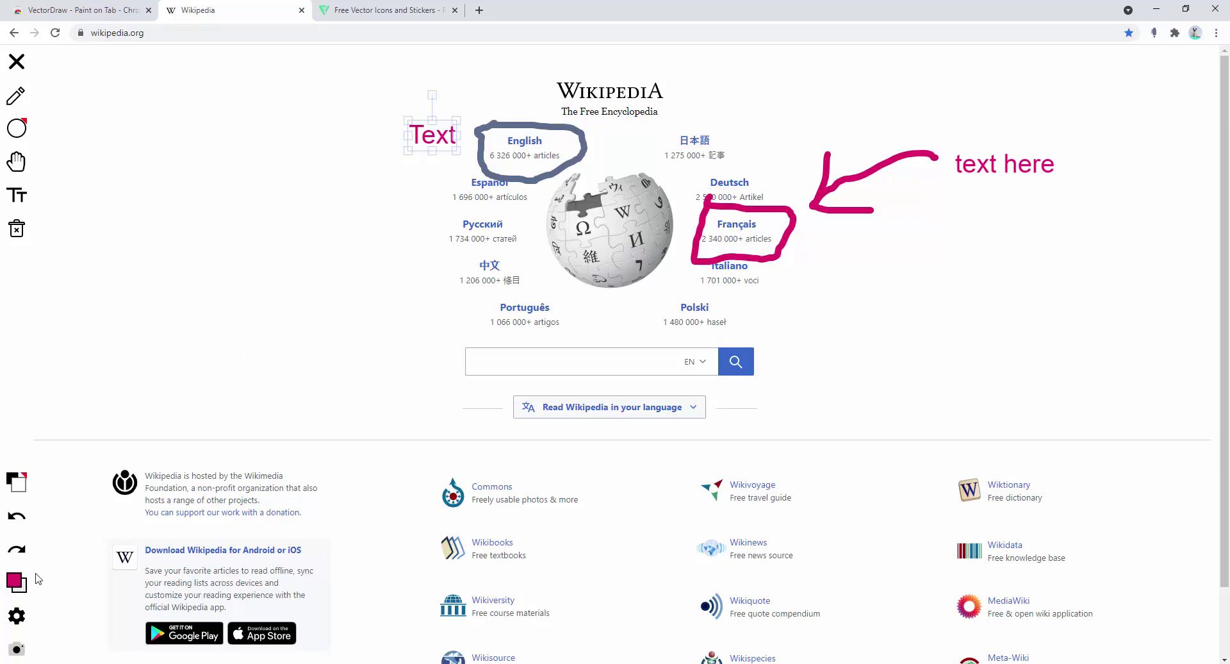
{"action": "left_click", "coordinate": [16, 650]}
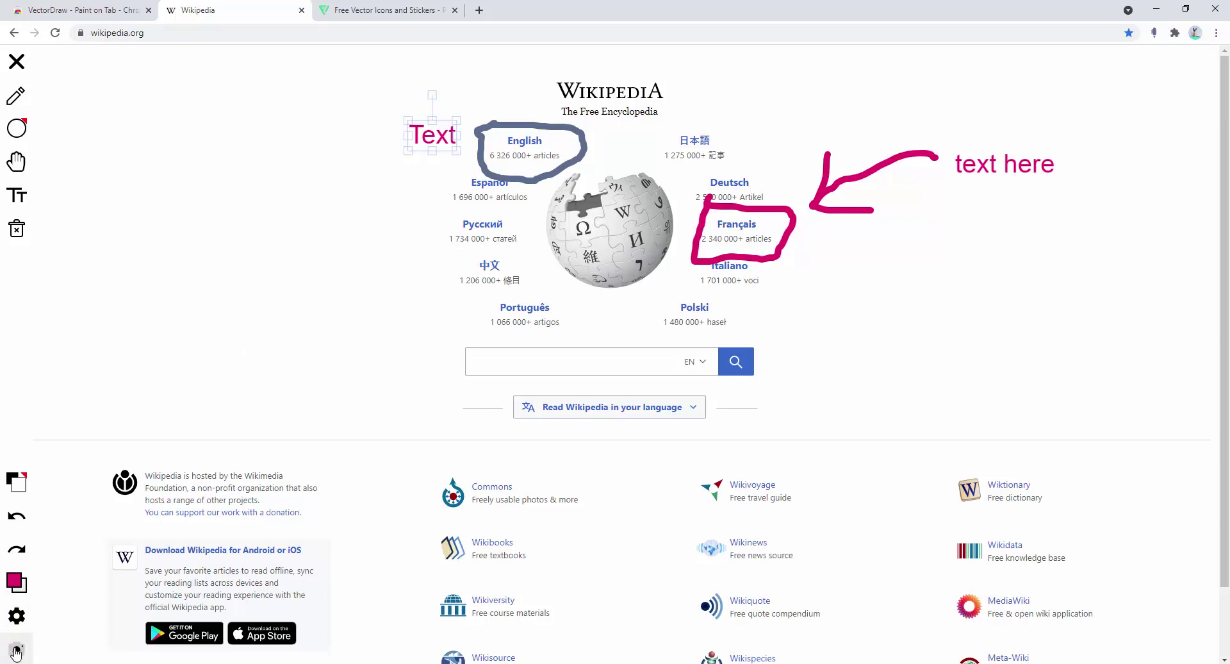
{"action": "left_click", "coordinate": [26, 648]}
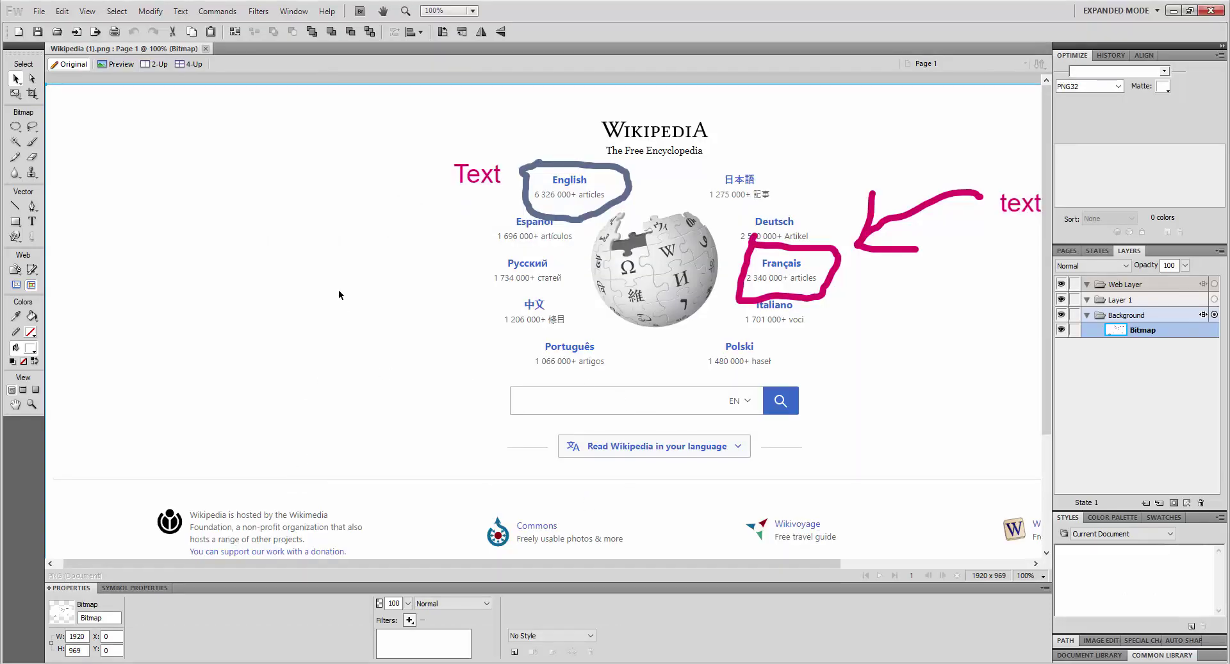
{"action": "left_click", "coordinate": [646, 612]}
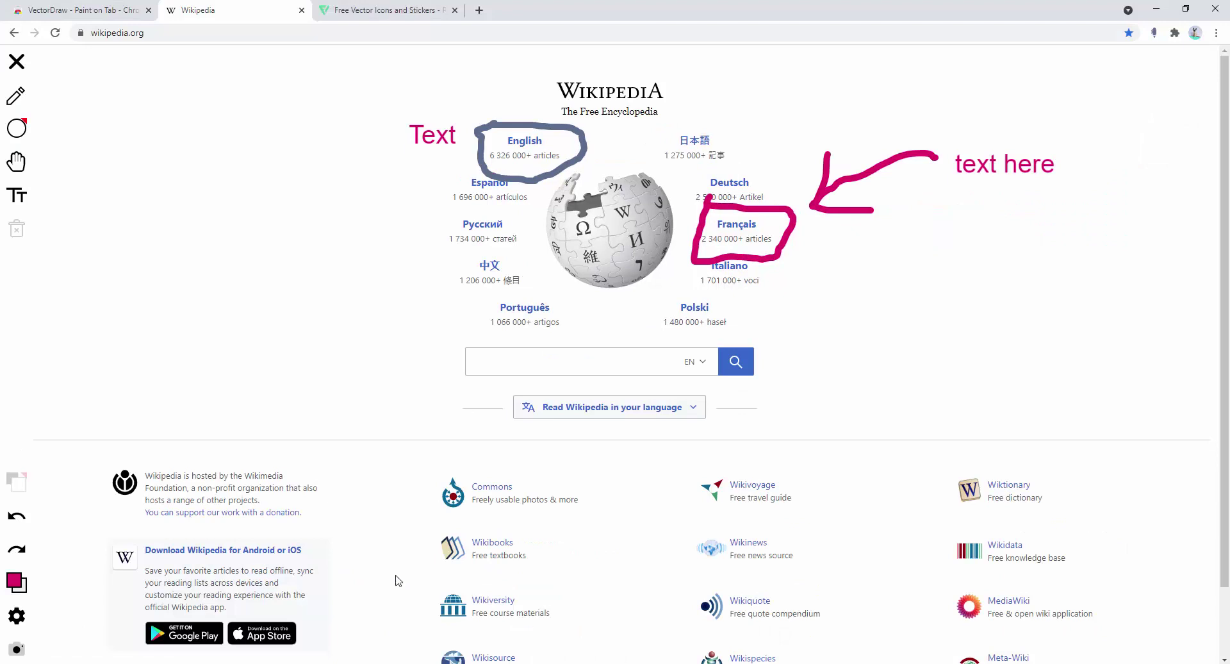
- Try the canvas zoom level at 2 in the drawing settings, and bring it back to 1
{"action": "left_click", "coordinate": [17, 614]}
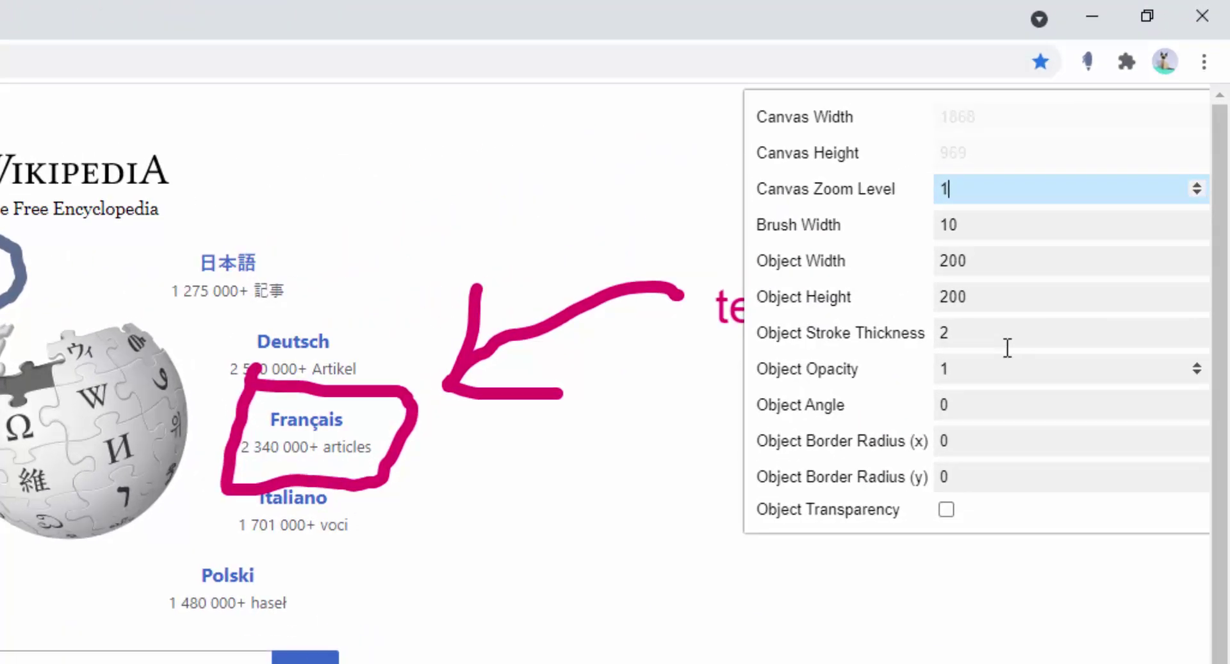
{"action": "left_click", "coordinate": [1197, 185]}
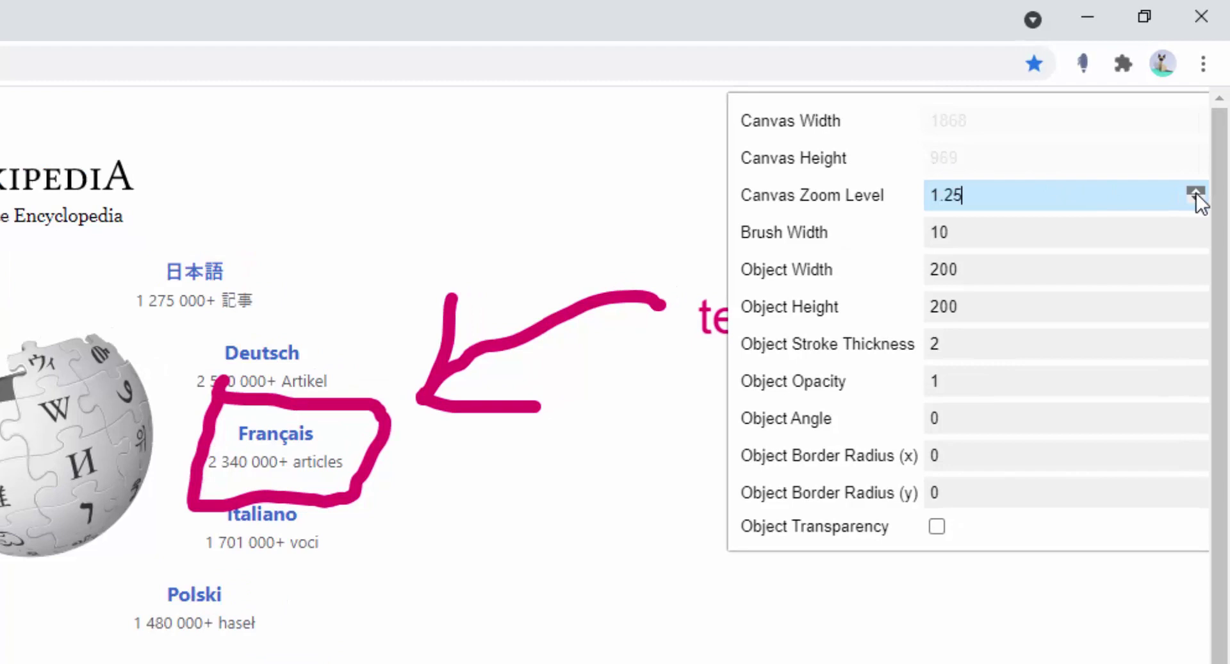
{"action": "left_click", "coordinate": [1196, 192]}
{"action": "left_click", "coordinate": [1196, 191]}
{"action": "left_click", "coordinate": [1196, 192]}
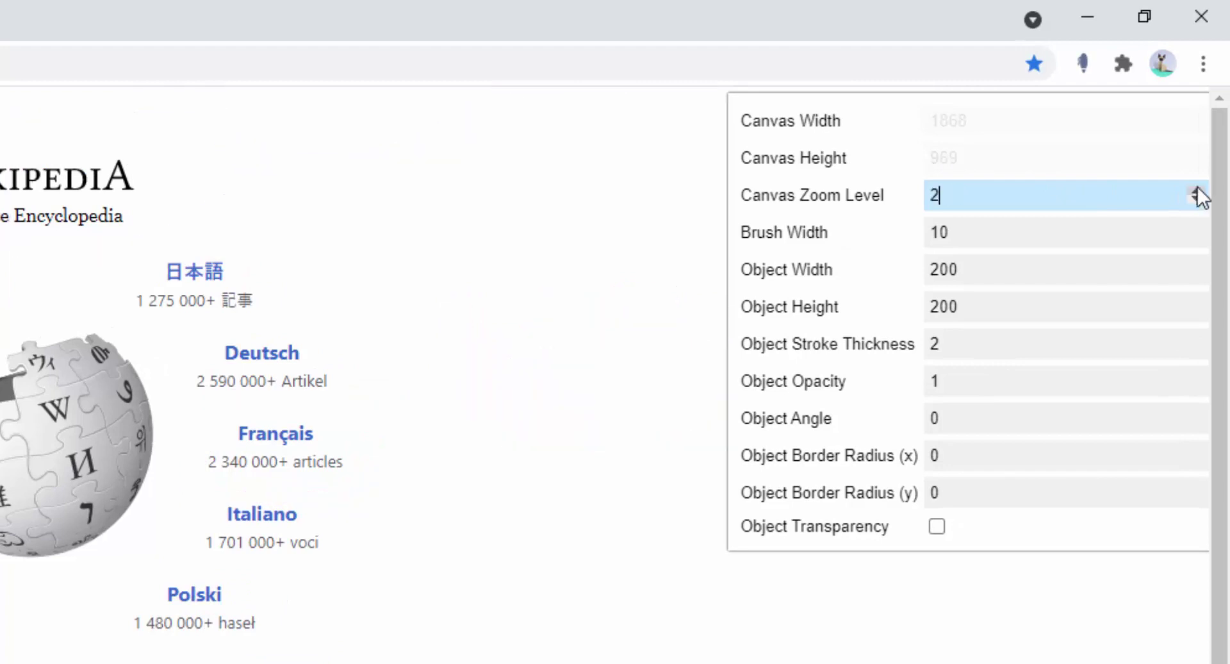
{"action": "left_click", "coordinate": [1197, 199]}
{"action": "left_click", "coordinate": [1198, 199]}
{"action": "left_click", "coordinate": [1198, 199]}
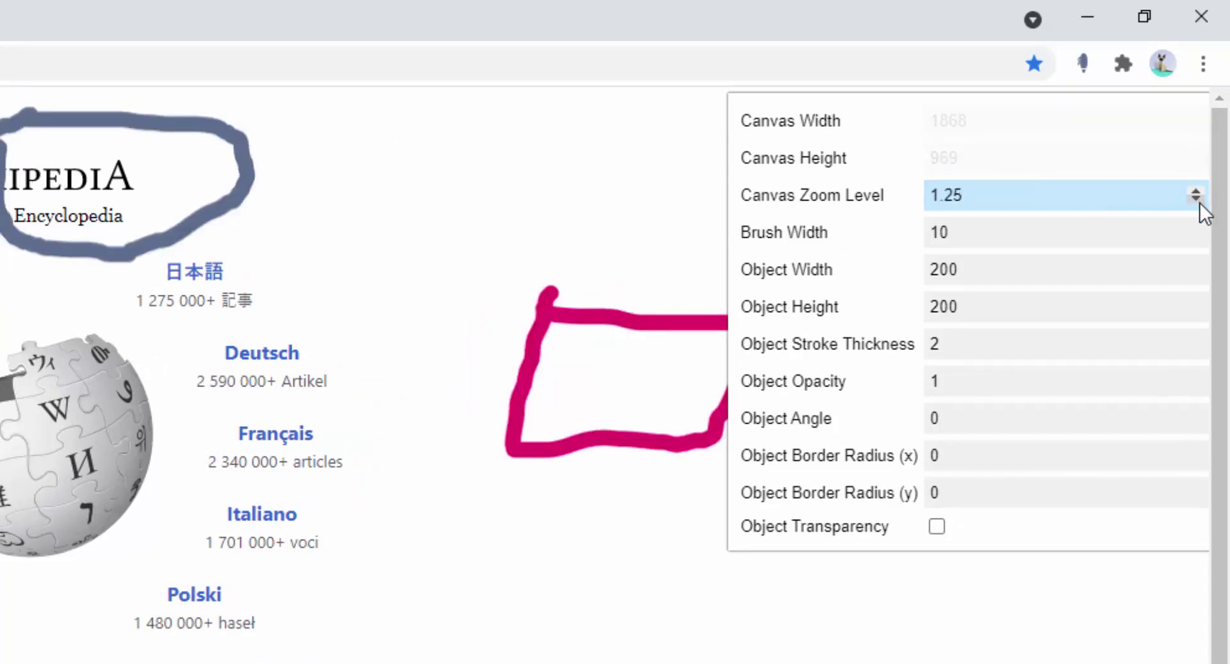
{"action": "left_click", "coordinate": [1197, 199]}
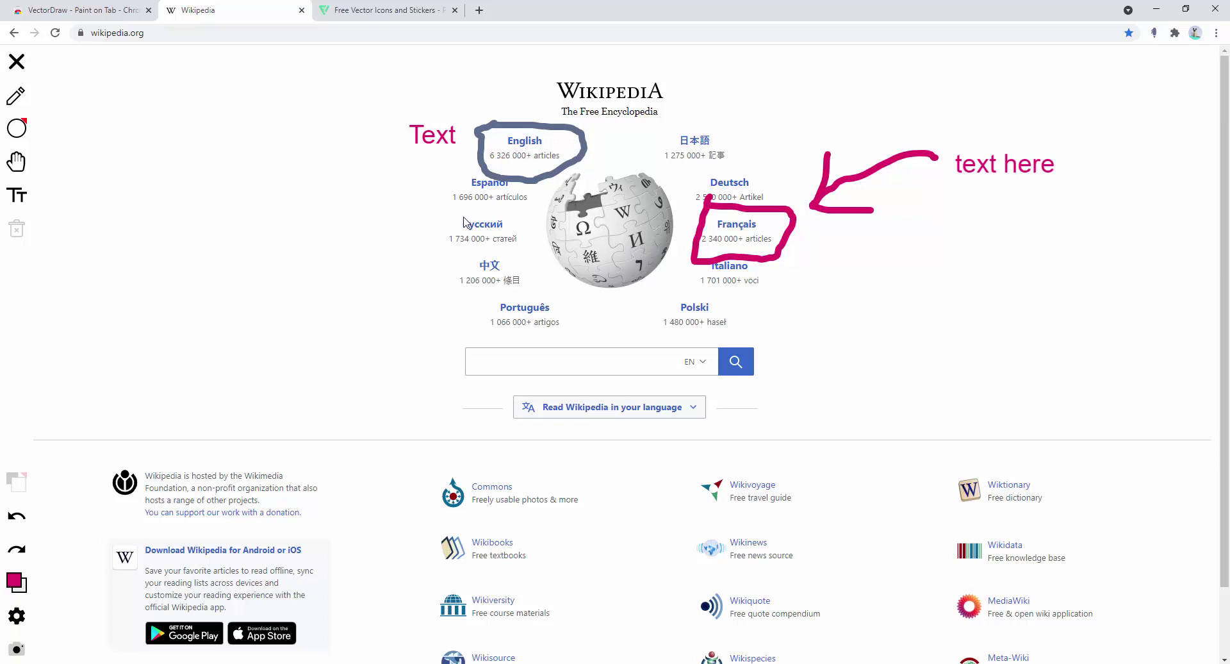
- Search Flaticon's icons for "cog" and download the free Cog Wheel Silhouette icon as an SVG
{"action": "left_click", "coordinate": [354, 12]}
{"action": "left_click", "coordinate": [442, 267]}
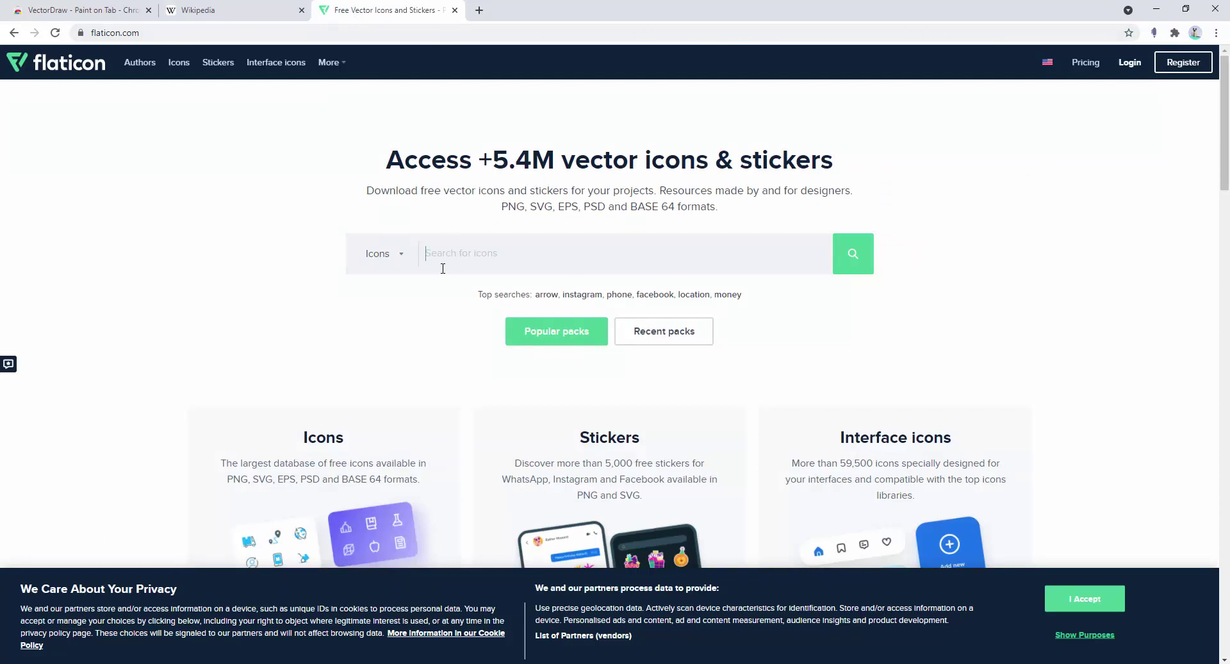
{"action": "type", "text": "cog"}
{"action": "key", "text": "Return"}
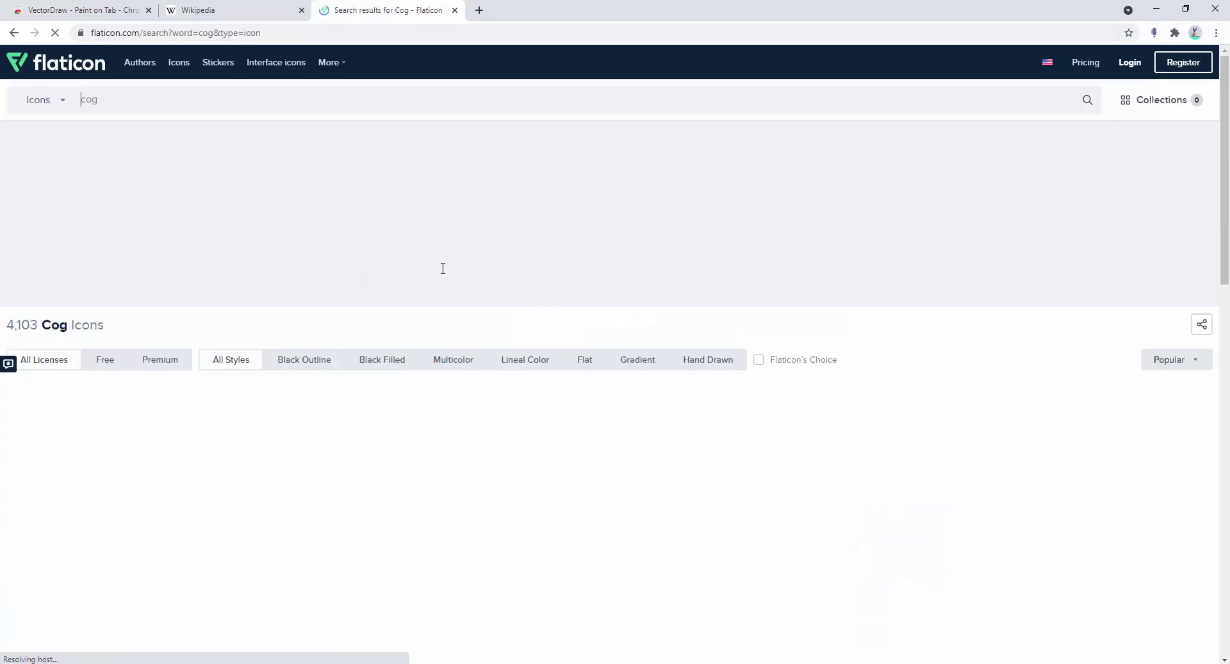
{"action": "left_click", "coordinate": [27, 440]}
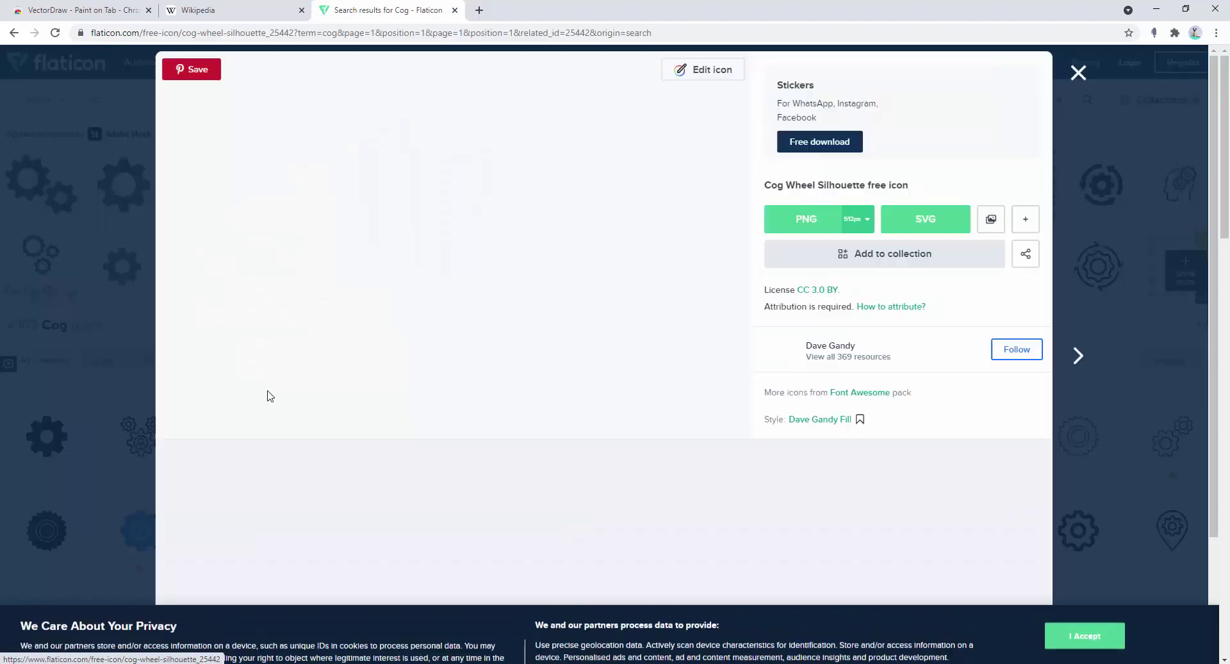
{"action": "left_click", "coordinate": [925, 225]}
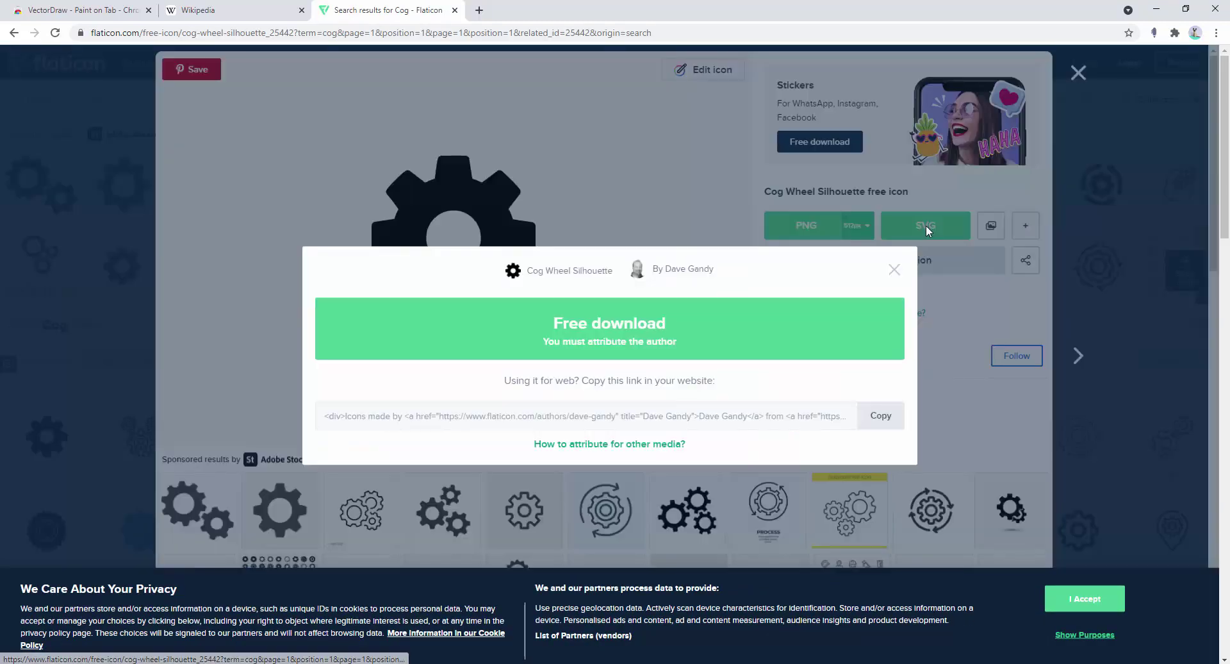
{"action": "left_click", "coordinate": [796, 336]}
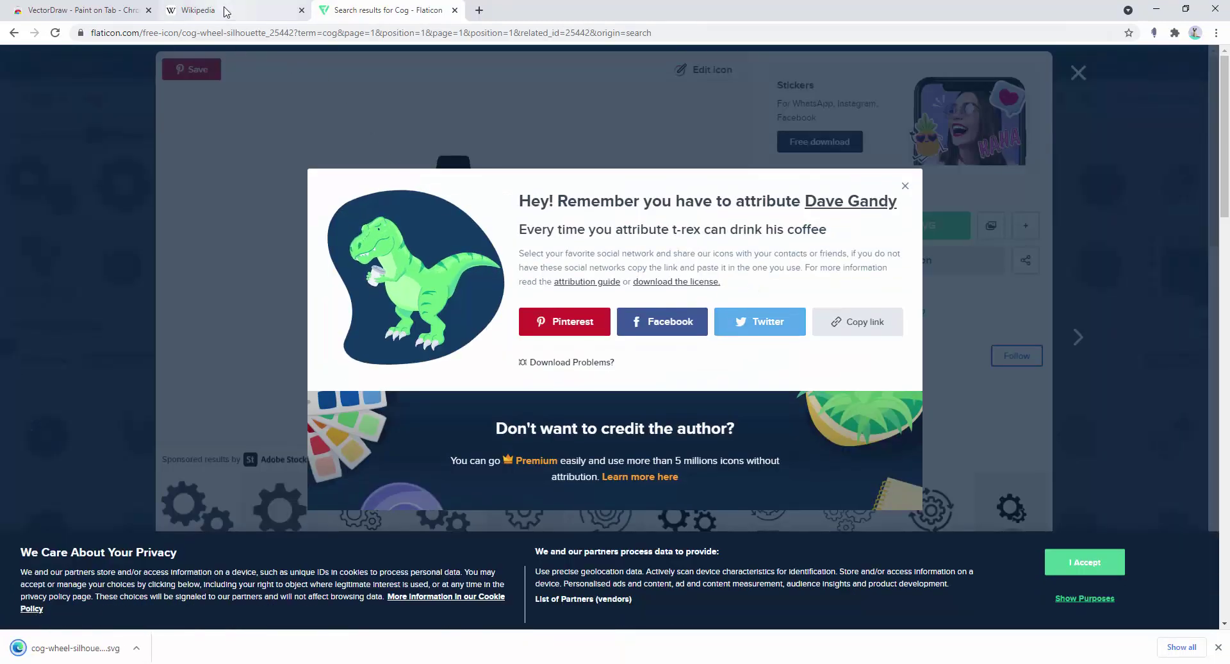
- Add the downloaded cog SVG to the annotated Wikipedia page and scale it down proportionally to less than a third of its size
{"action": "left_click", "coordinate": [227, 10]}
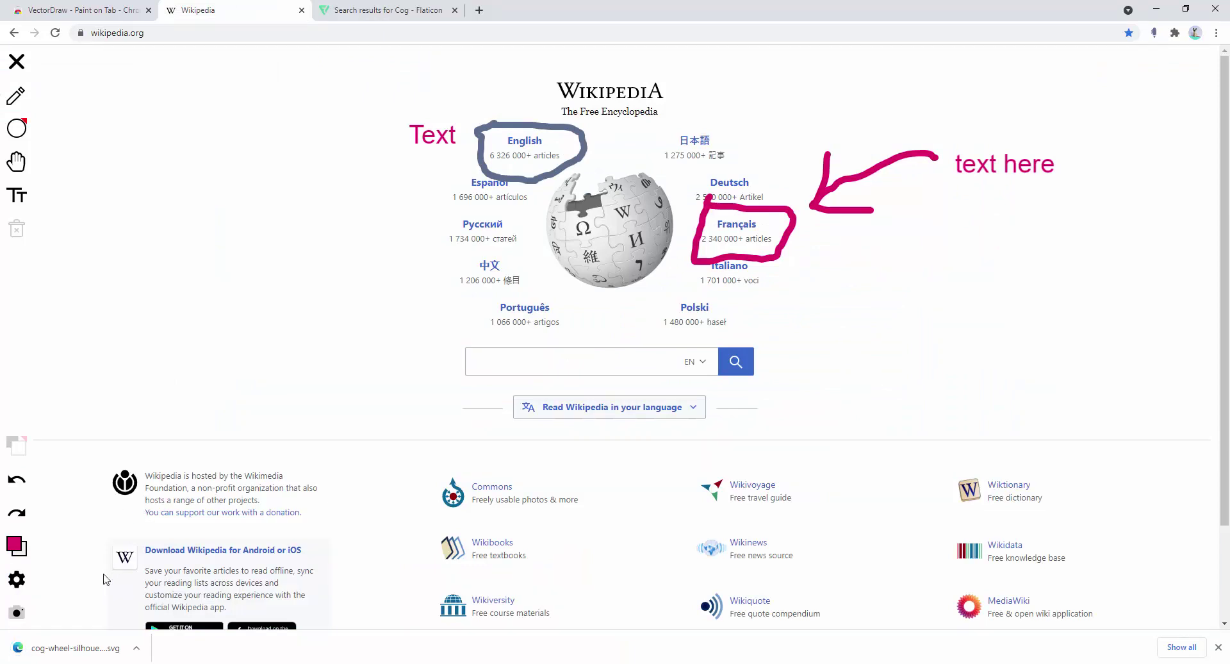
{"action": "left_click_drag", "start_coordinate": [70, 647], "coordinate": [382, 308]}
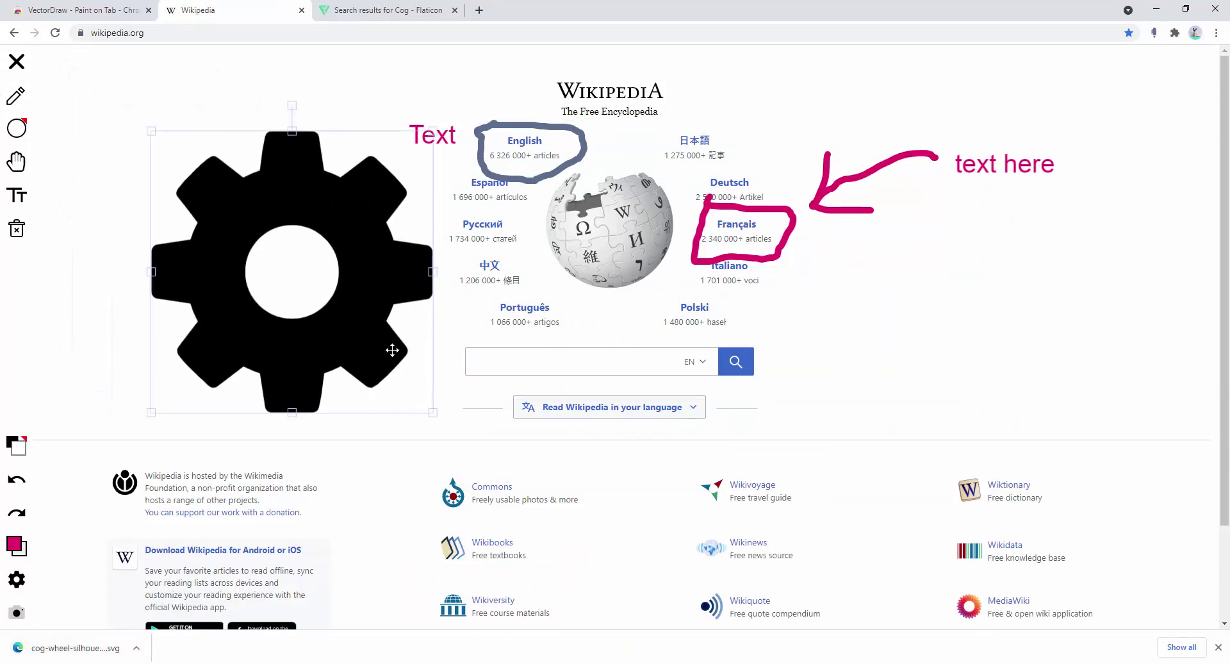
{"action": "left_click_drag", "start_coordinate": [431, 410], "coordinate": [235, 196]}
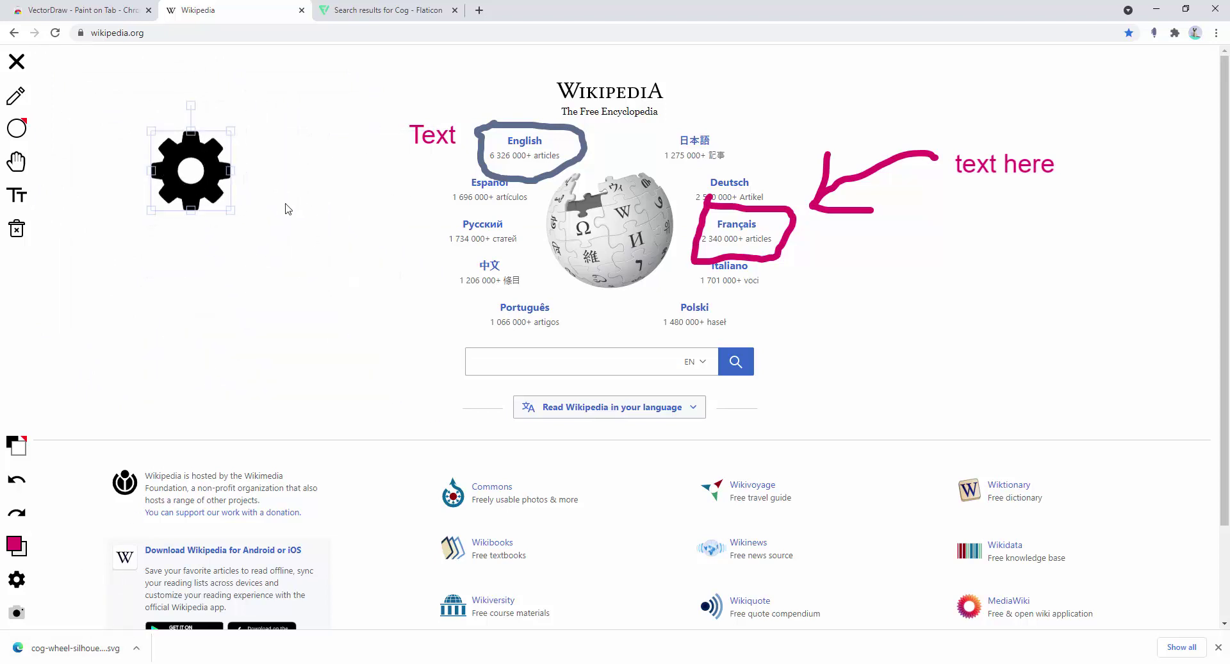
- Try stretching the cog horizontally, undo the stretch, and move the cog closer to the Español and Русский links
{"action": "left_click_drag", "start_coordinate": [229, 170], "coordinate": [374, 160]}
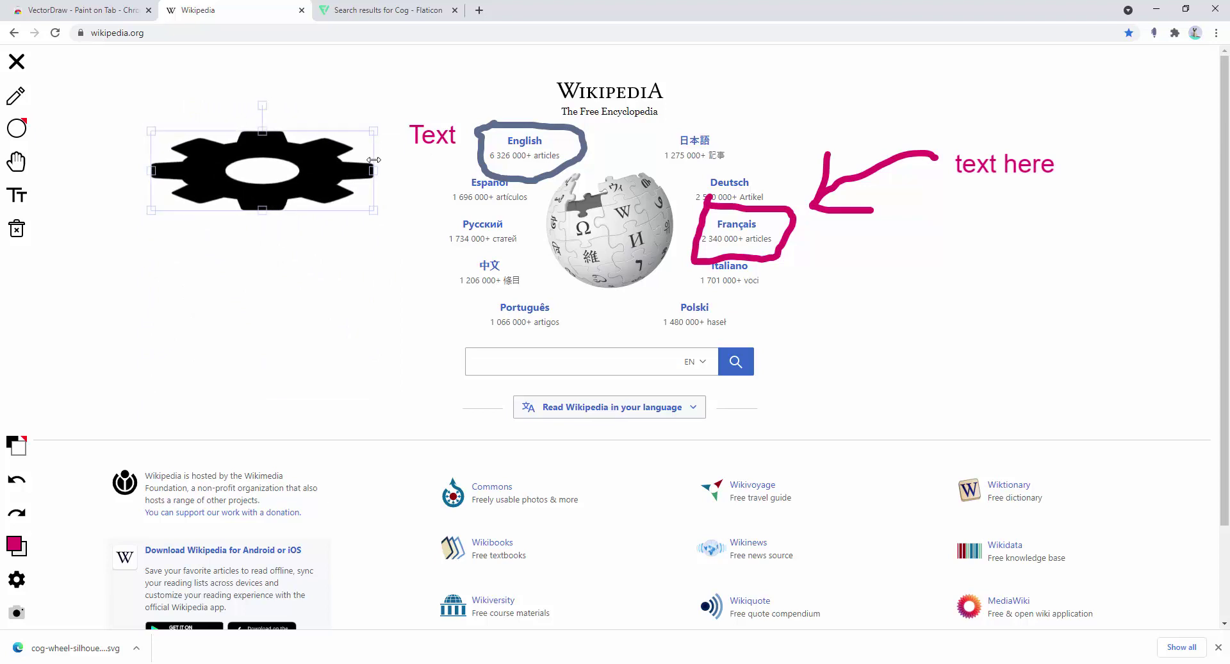
{"action": "key", "text": "ctrl+z"}
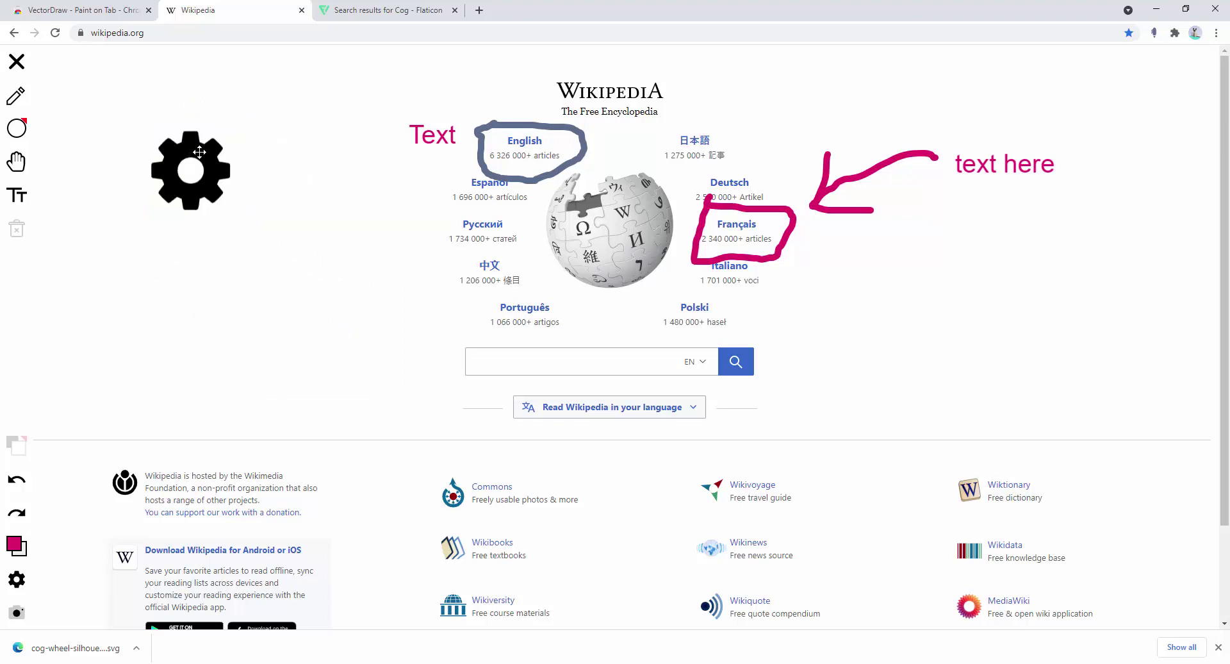
{"action": "left_click_drag", "start_coordinate": [205, 147], "coordinate": [311, 261]}
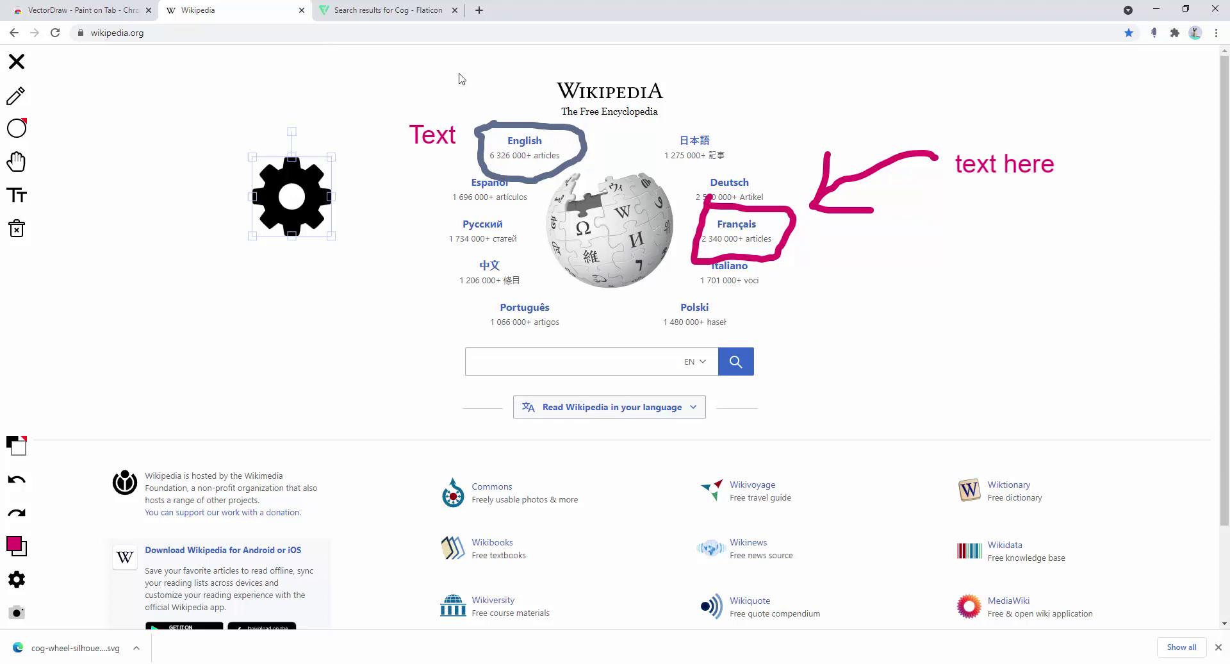
- Open VectorDraw's separate editor window, scribble two freehand pink strokes on the blank canvas, and save the drawing as an image
{"action": "right_click", "coordinate": [1153, 42]}
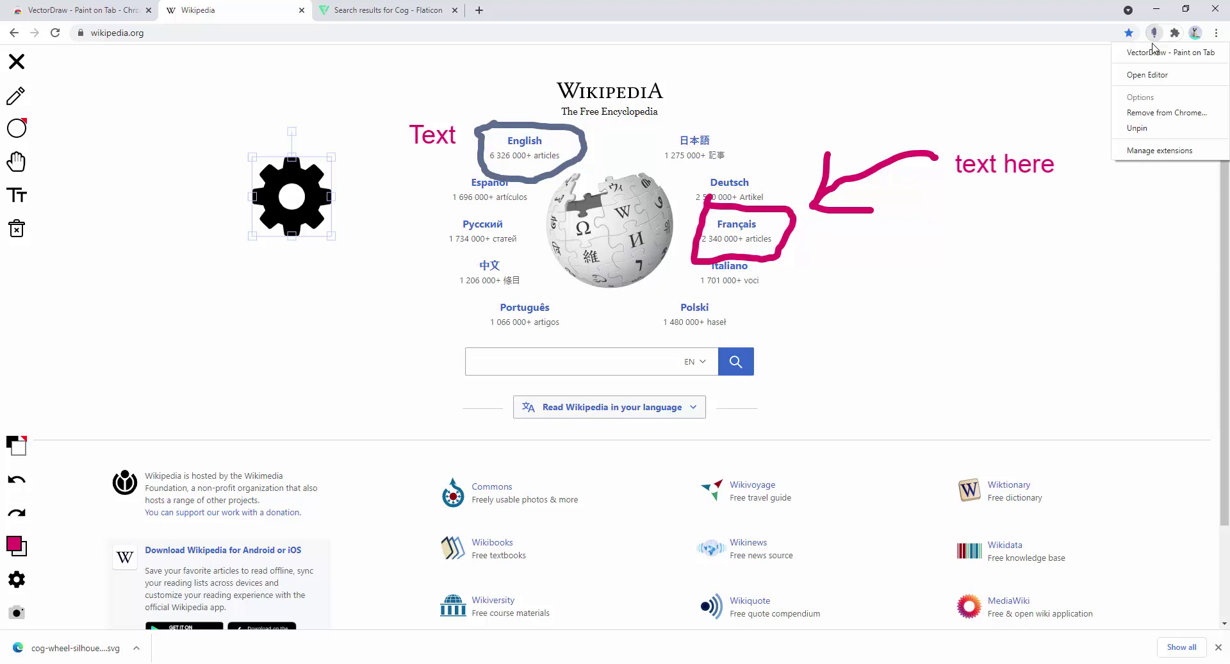
{"action": "left_click", "coordinate": [1147, 75]}
{"action": "mouse_move", "coordinate": [590, 230]}
{"action": "left_mouse_down"}
{"action": "mouse_move", "coordinate": [640, 214]}
{"action": "mouse_move", "coordinate": [503, 379]}
{"action": "mouse_move", "coordinate": [609, 363]}
{"action": "left_mouse_up"}
{"action": "mouse_move", "coordinate": [748, 348]}
{"action": "left_mouse_down"}
{"action": "mouse_move", "coordinate": [712, 274]}
{"action": "mouse_move", "coordinate": [541, 242]}
{"action": "mouse_move", "coordinate": [430, 366]}
{"action": "left_mouse_up"}
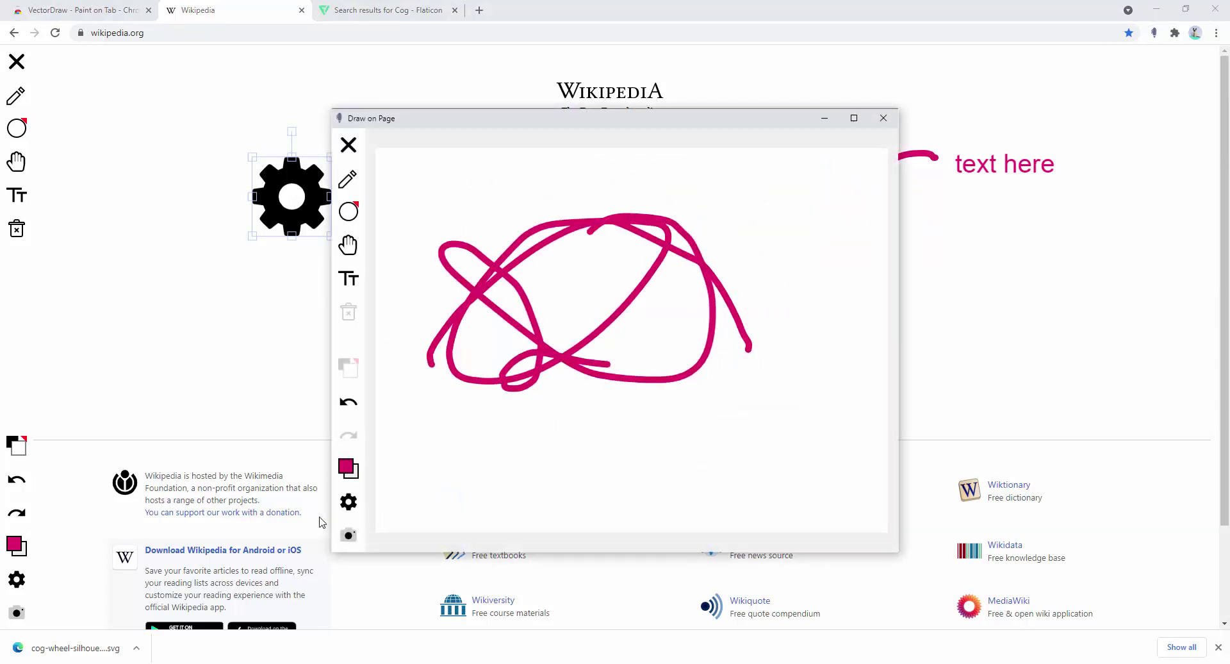
{"action": "left_click", "coordinate": [356, 540]}
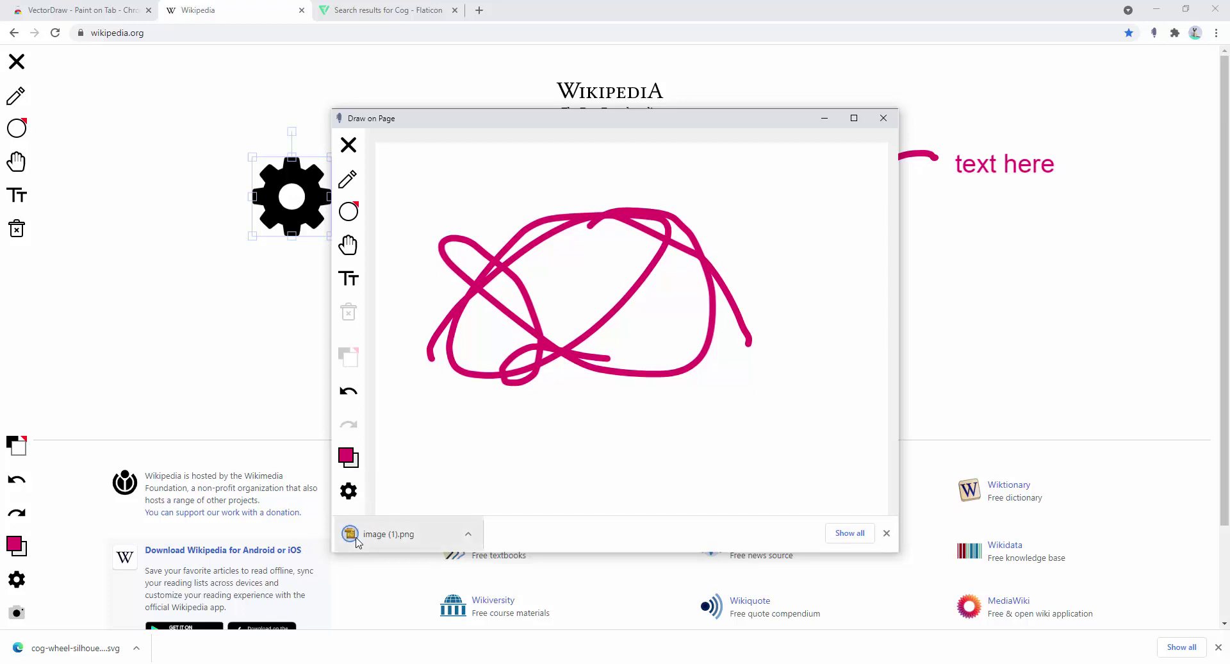